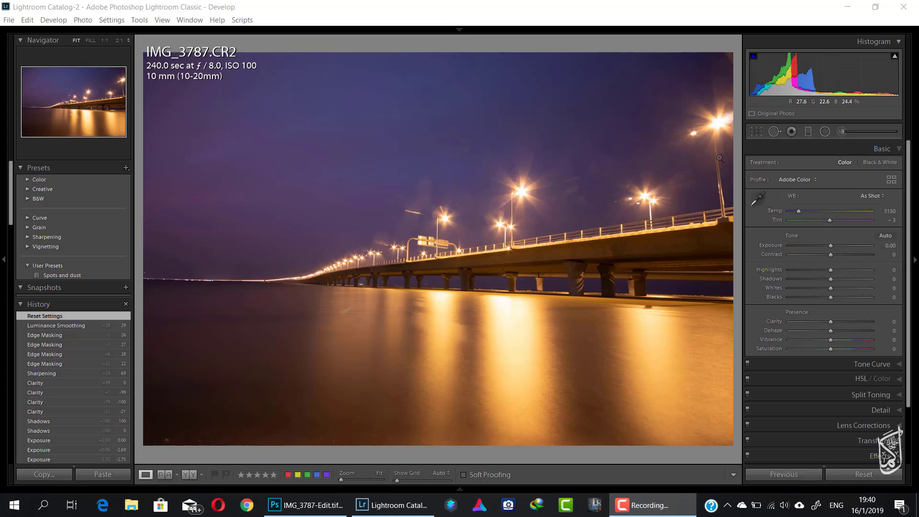
- Apply the Adobe Landscape profile to the night bridge photo
left_click(812, 180)
left_click(806, 204)
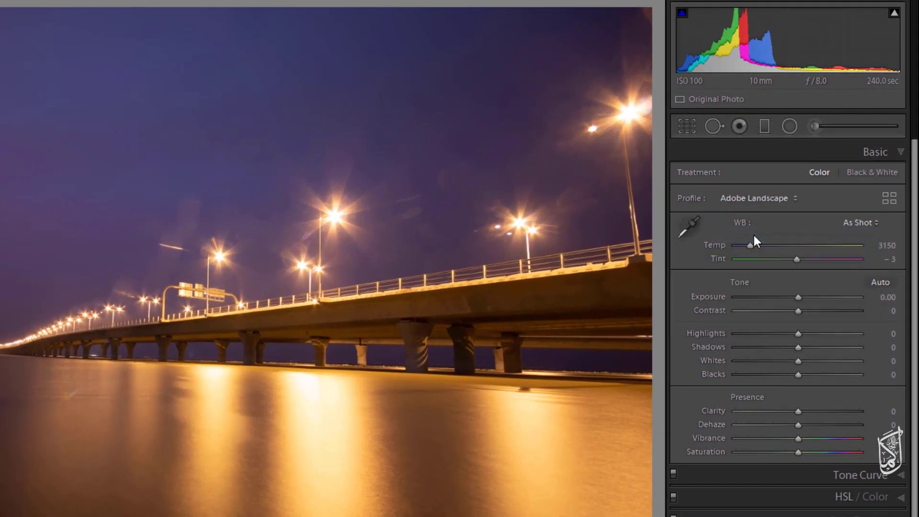
left_click(900, 154)
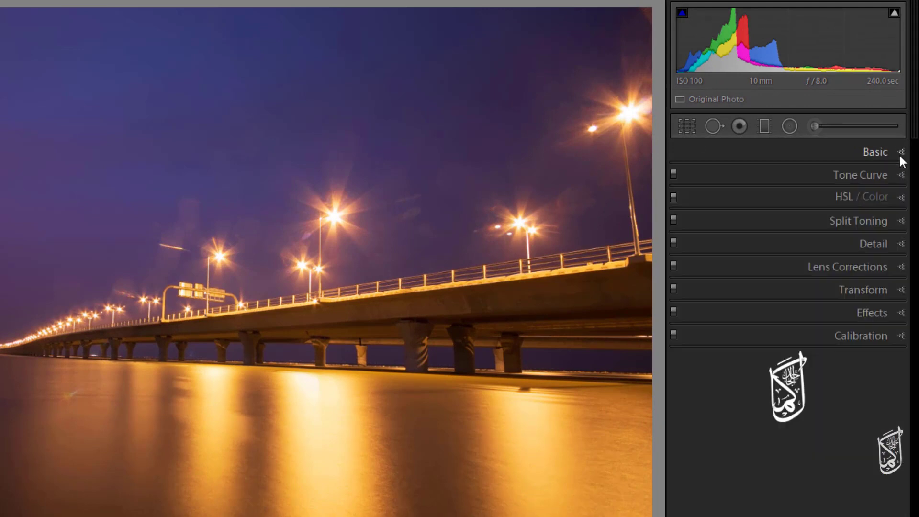
- Turn on chromatic aberration removal and lens profile corrections for the photo
left_click(900, 267)
left_click(686, 308)
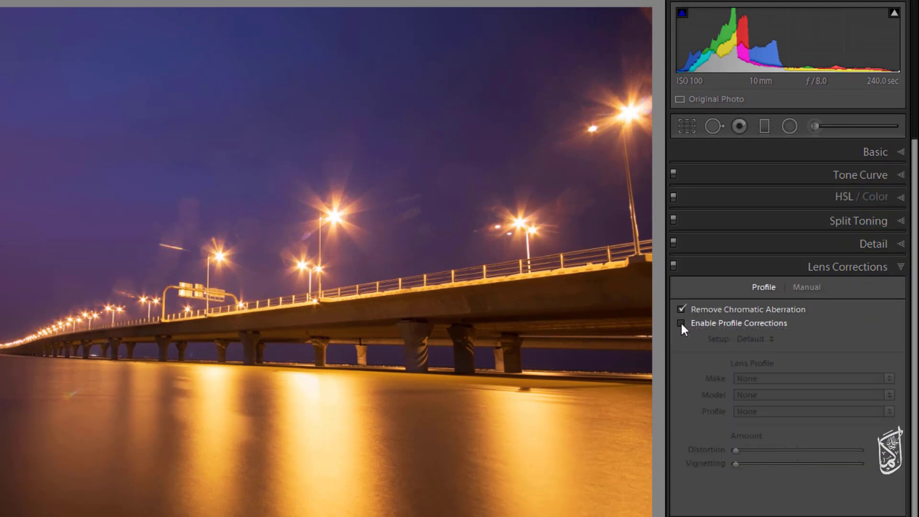
left_click(681, 322)
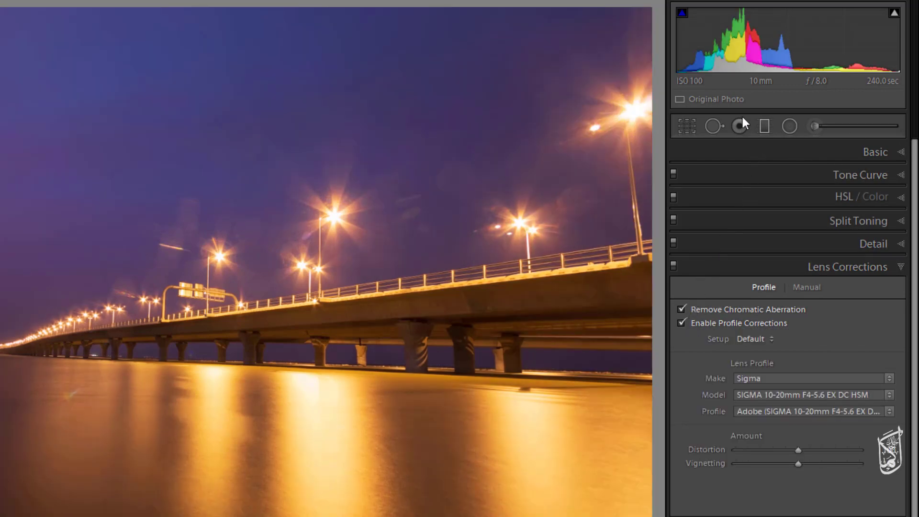
- Straighten the photo along the sea horizon, rotating the crop to an angle of -1.75
left_click(687, 126)
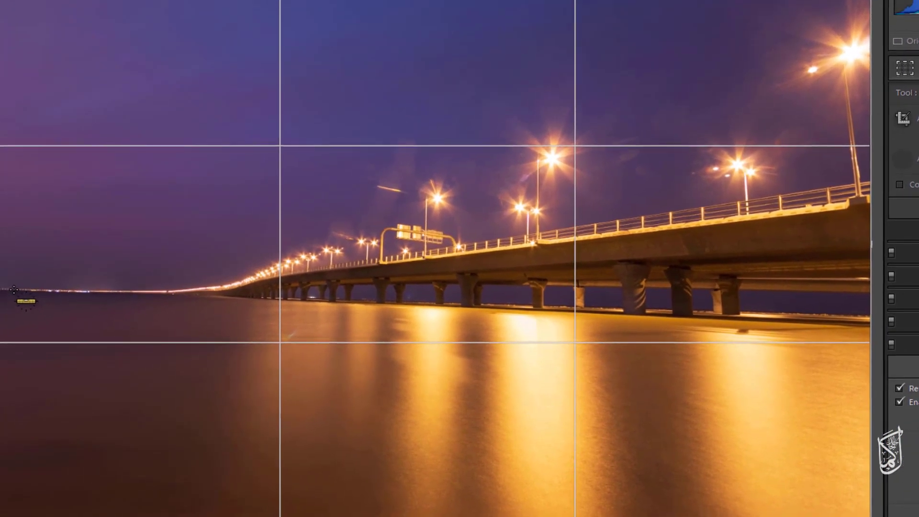
left_click_drag(17, 291, 861, 316)
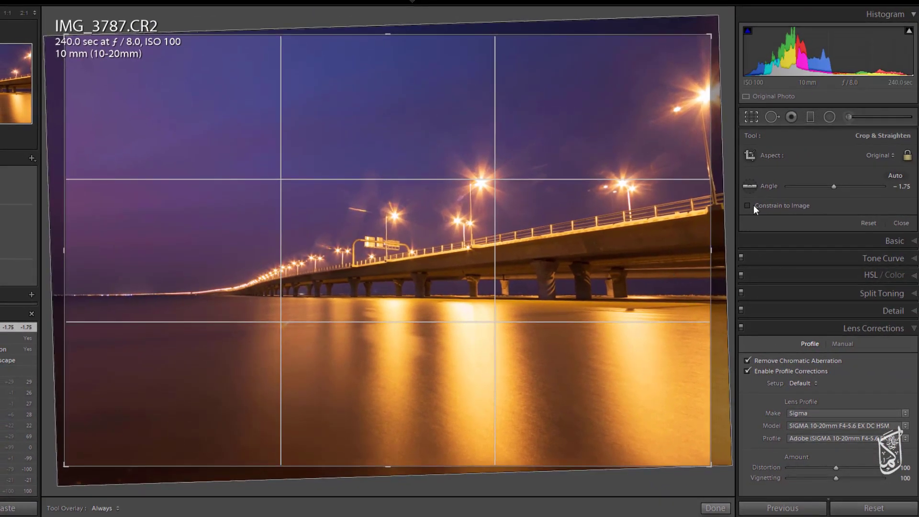
left_click(750, 117)
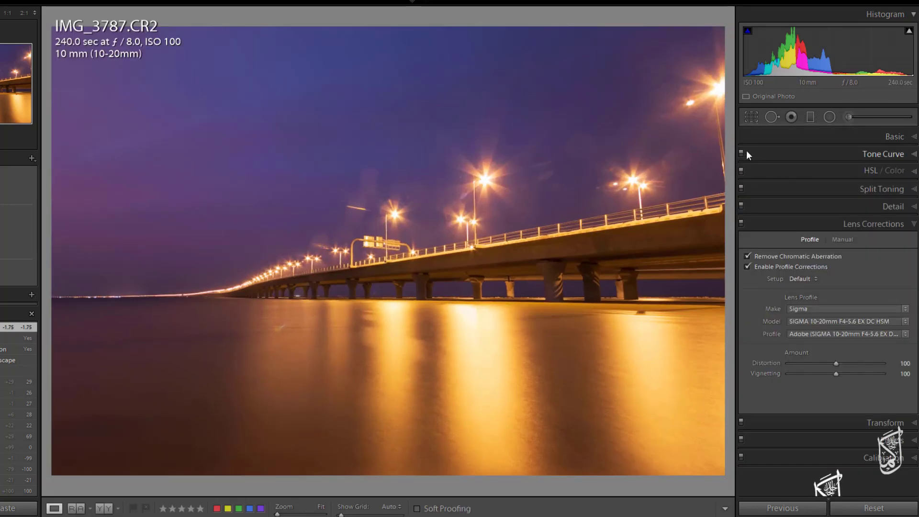
- Set Highlights to -88, Shadows +76, Whites +19, Blacks -38, Clarity +47, Dehaze +18, Vibrance +18 and Saturation -10
left_click(915, 137)
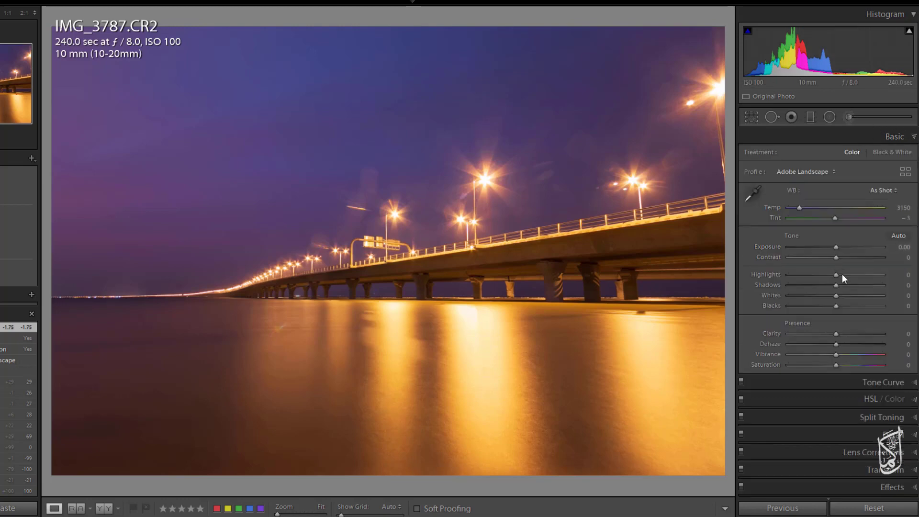
left_click_drag(836, 277, 872, 284)
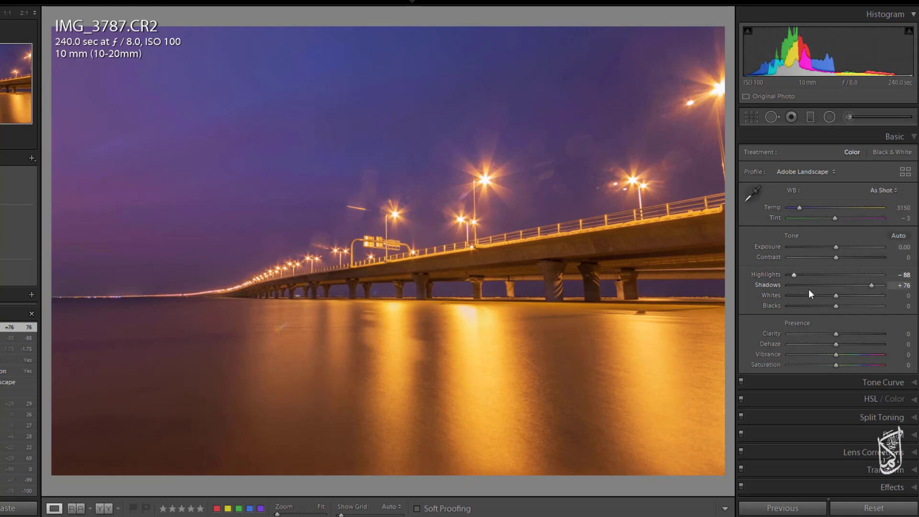
left_click(837, 295, "alt")
left_click_drag(840, 295, 817, 310)
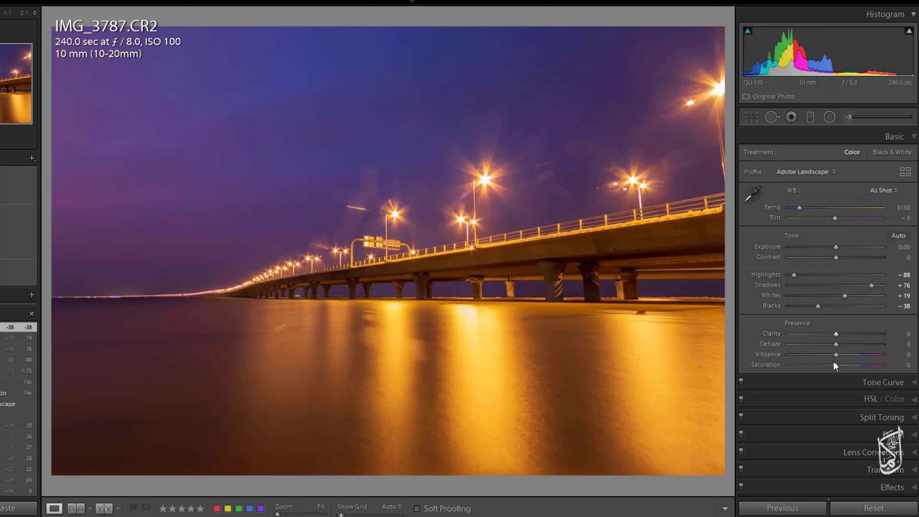
left_click_drag(836, 333, 830, 369)
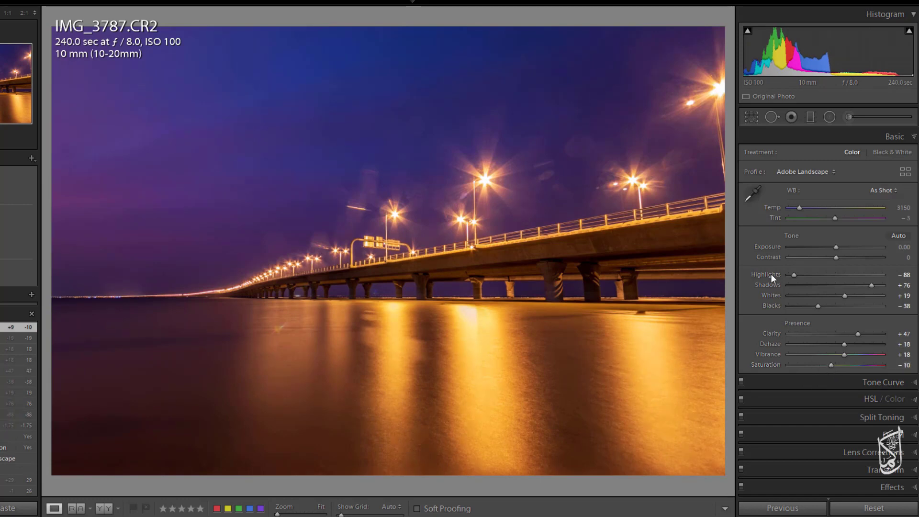
- Sample a neutral on the bridge for the white balance, and set the colour temperature to 2983
left_click(751, 192)
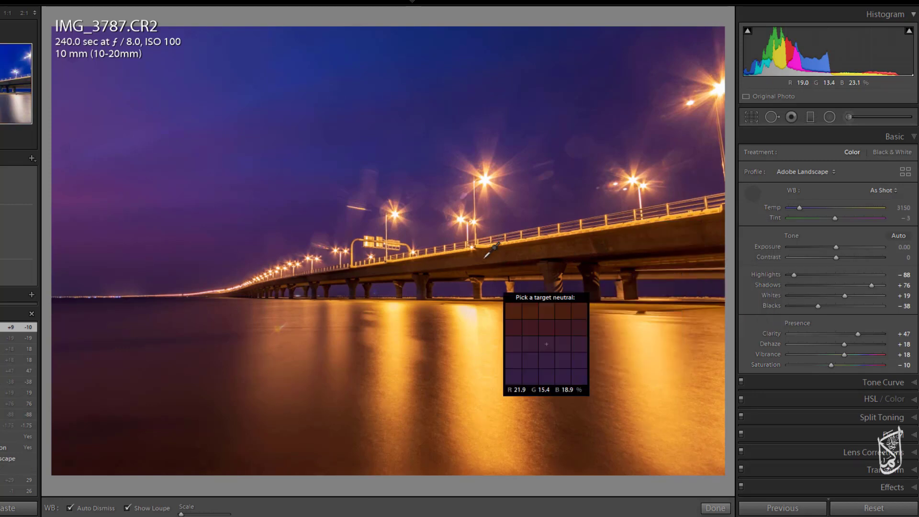
left_click(511, 249)
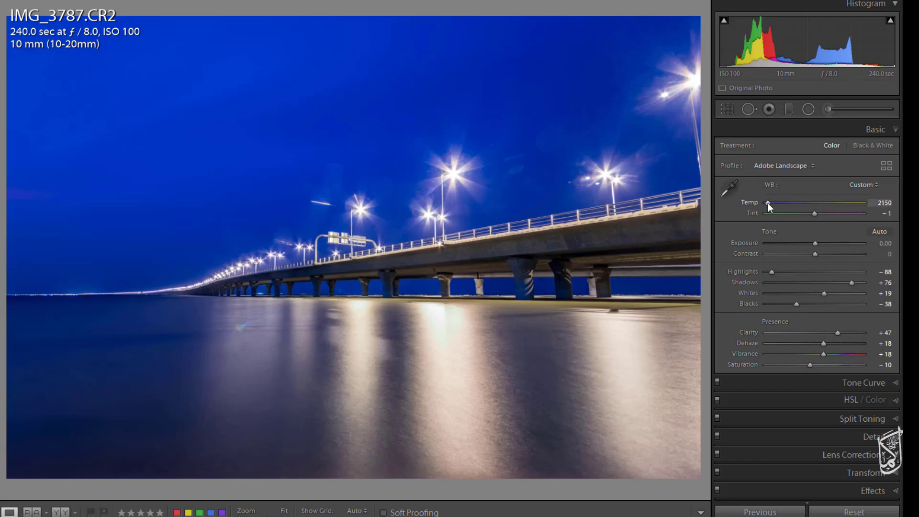
left_click_drag(768, 203, 777, 203)
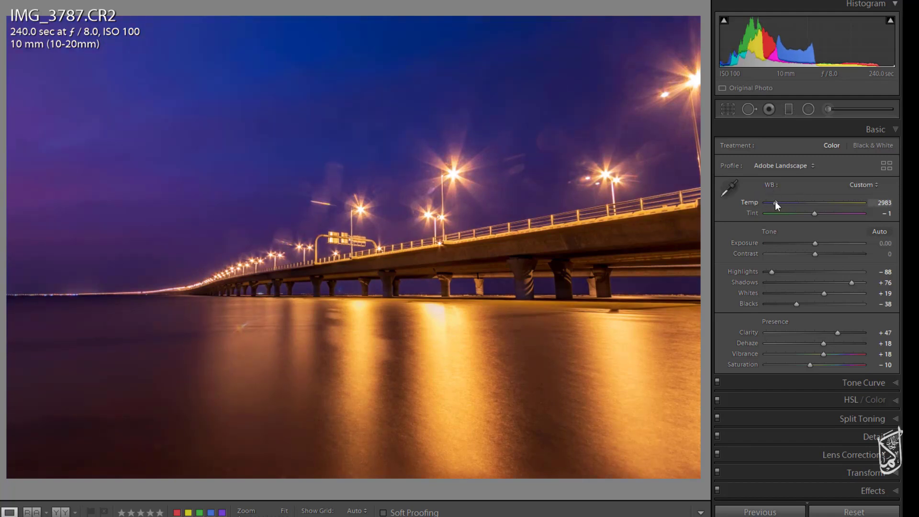
left_click(895, 130)
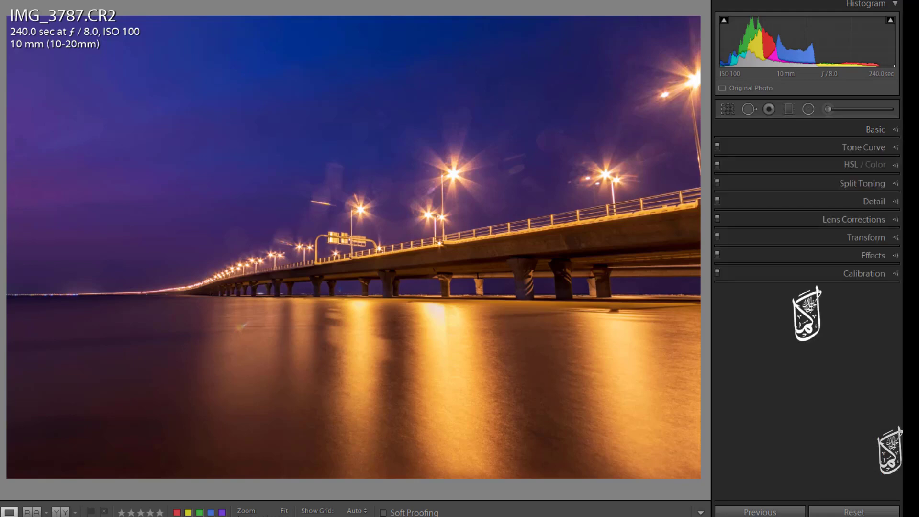
- Sharpen the photo with an Amount of 70 and a Masking of 24
left_click(897, 201)
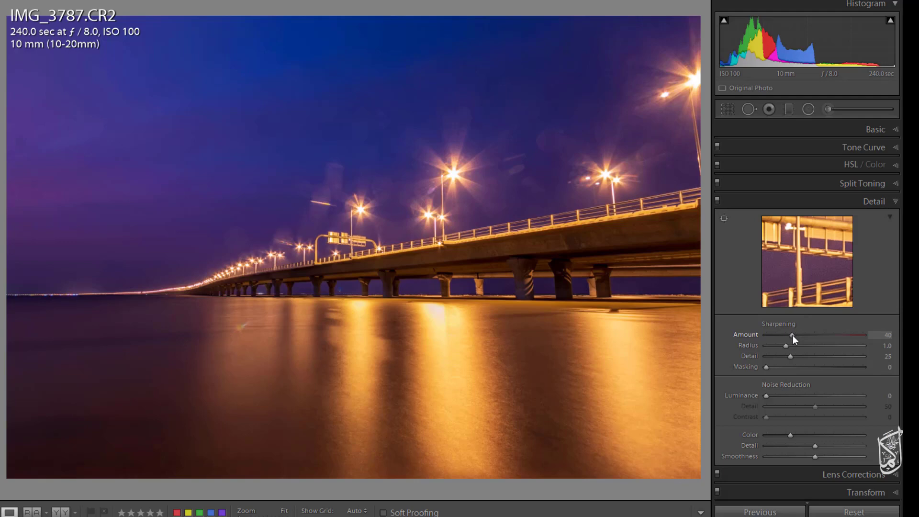
left_click_drag(793, 337, 815, 336)
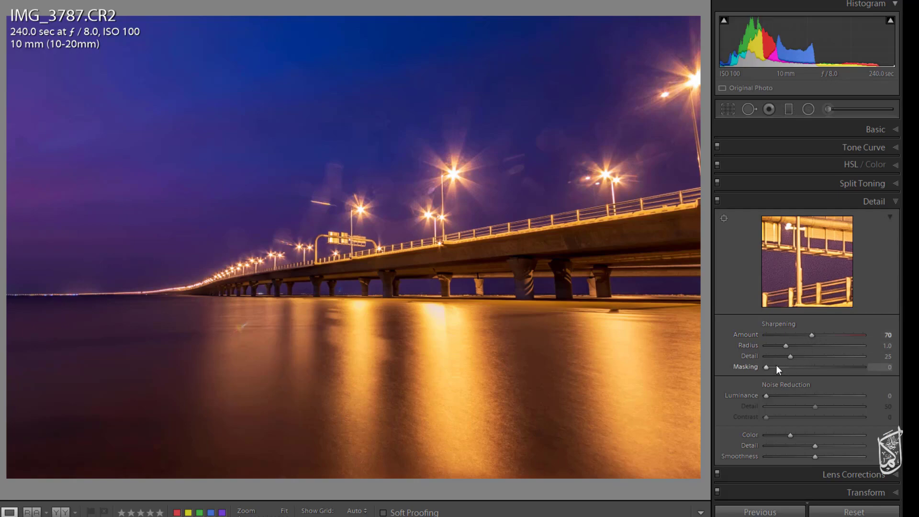
left_click_drag(765, 367, 786, 372)
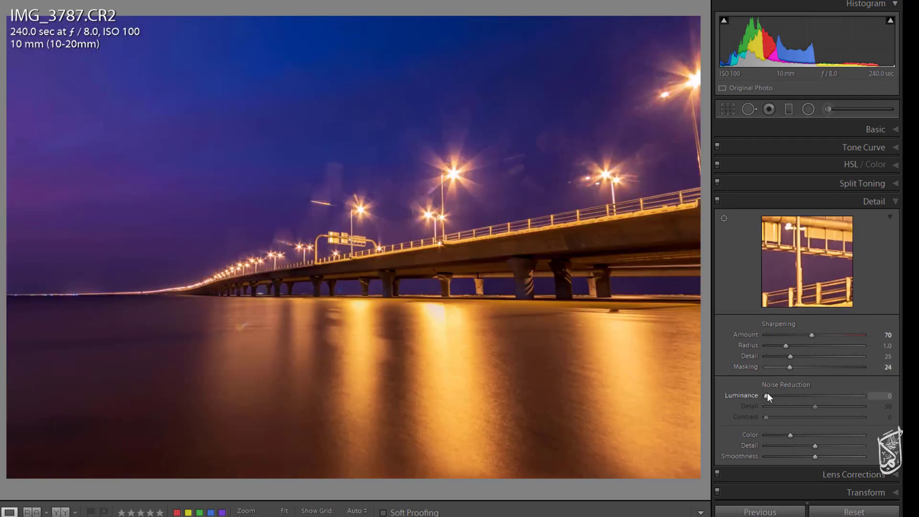
- Apply luminance noise reduction to the photo while checking the sky and bridge at 1:1
left_click(234, 276)
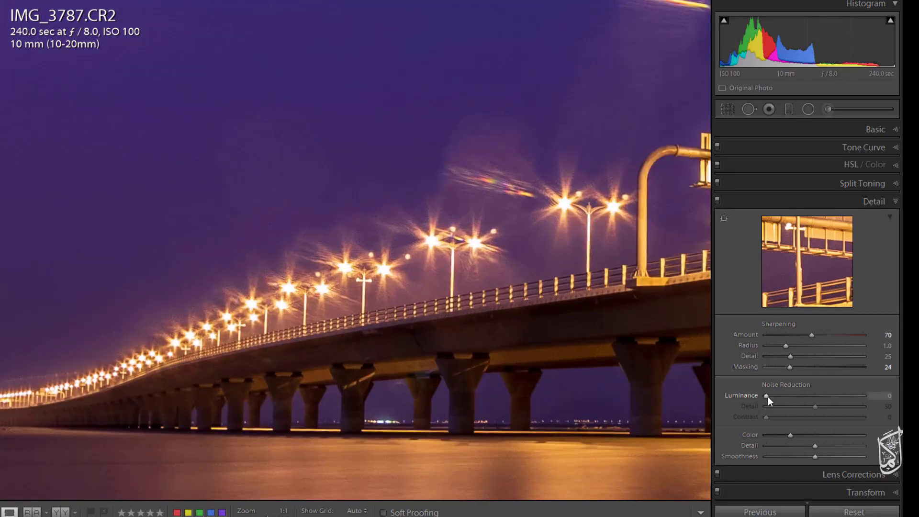
left_click_drag(769, 398, 791, 396)
left_click_drag(794, 401, 797, 401)
left_click(896, 202)
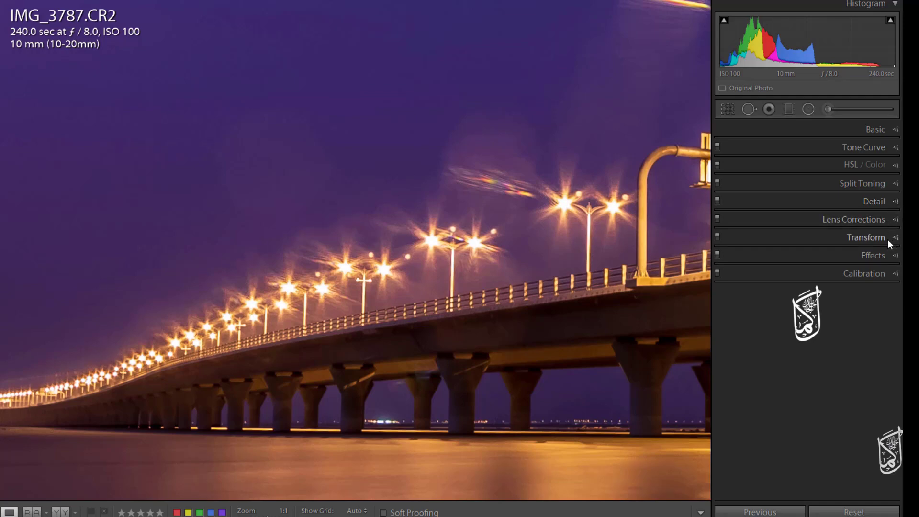
left_click(361, 252)
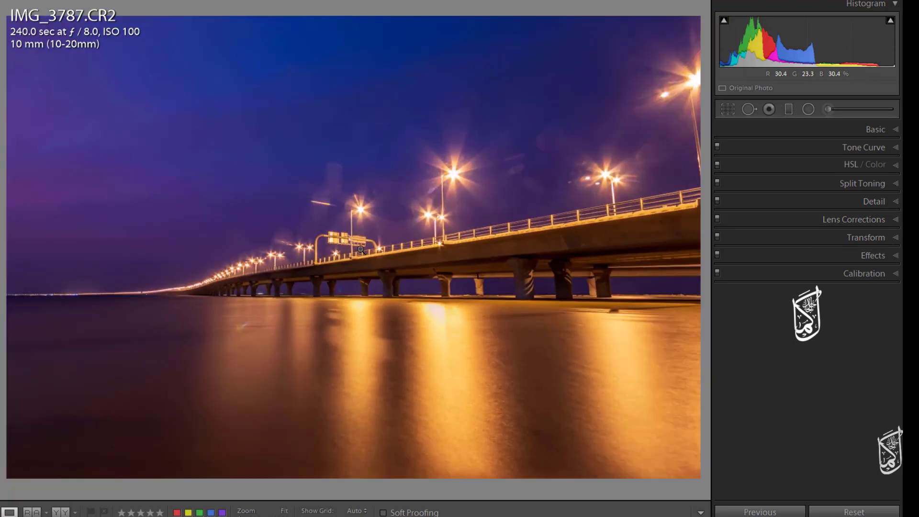
- Open the edited photo as a smart object in Photoshop
right_click(282, 172)
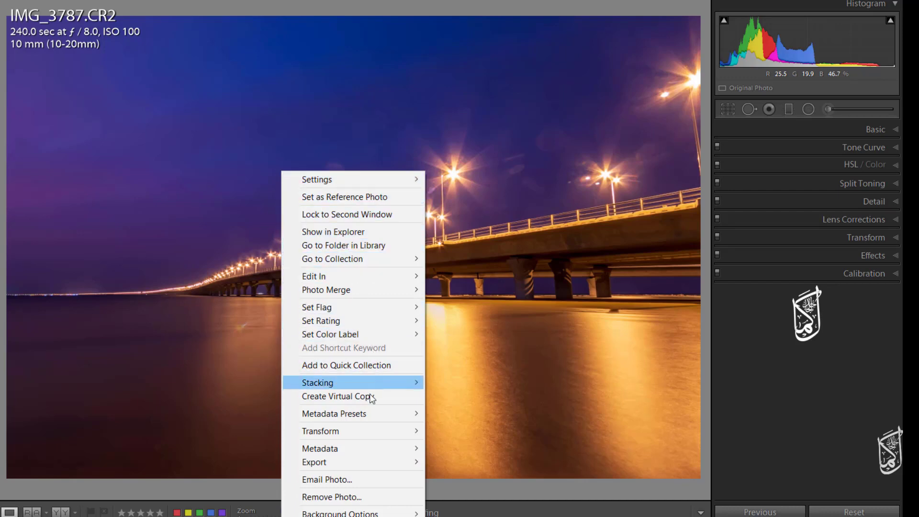
mouse_move(389, 280)
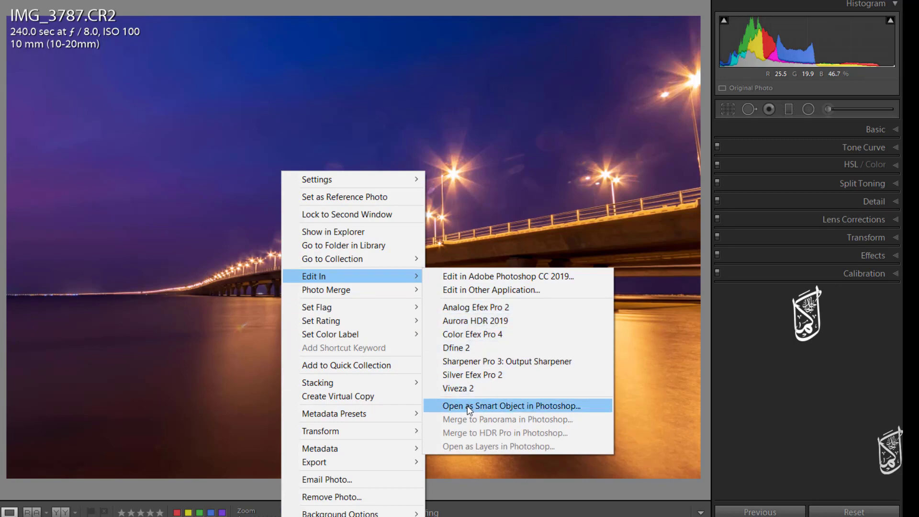
left_click(468, 406)
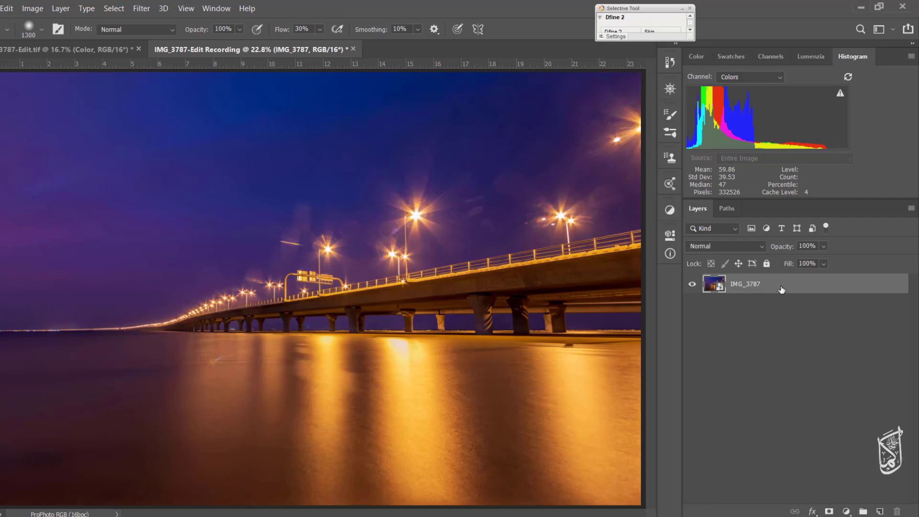
- Copy the IMG_3787 layer as an independent smart object and set its raw Clarity to -99
right_click(802, 286)
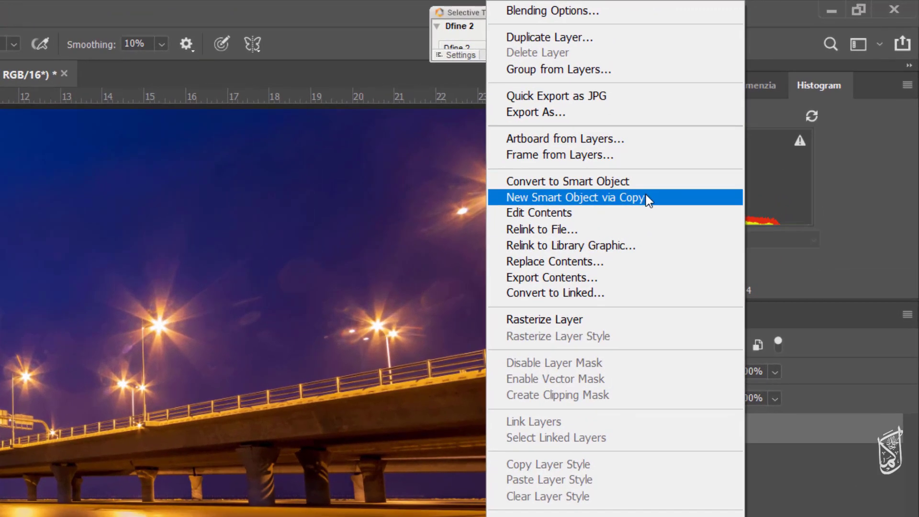
left_click(653, 188)
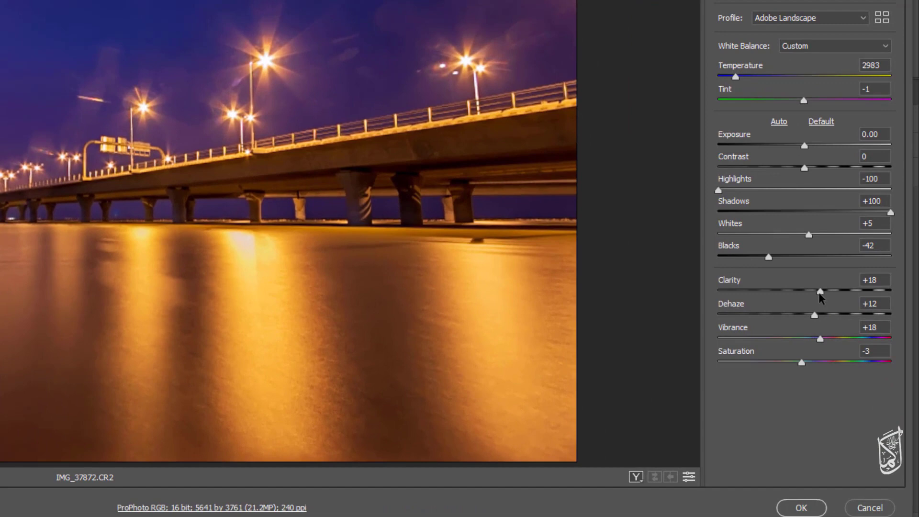
left_click_drag(818, 293, 717, 291)
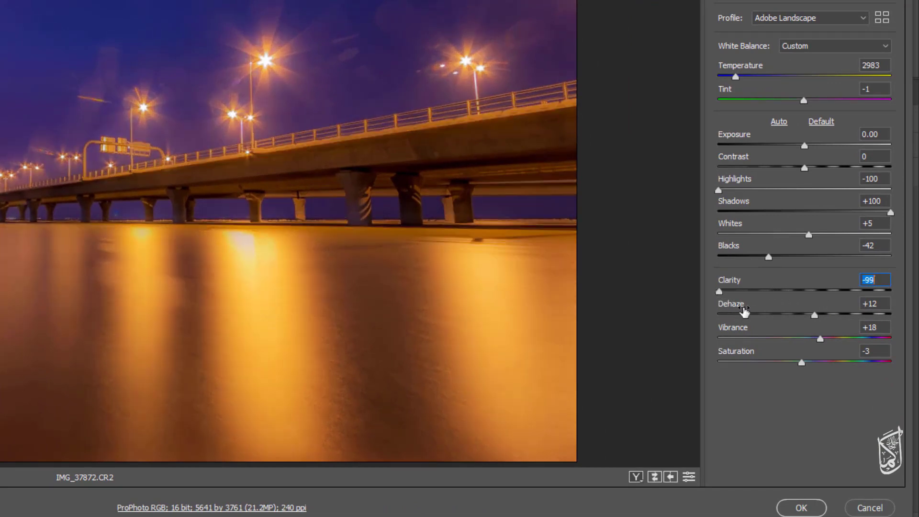
left_click(802, 508)
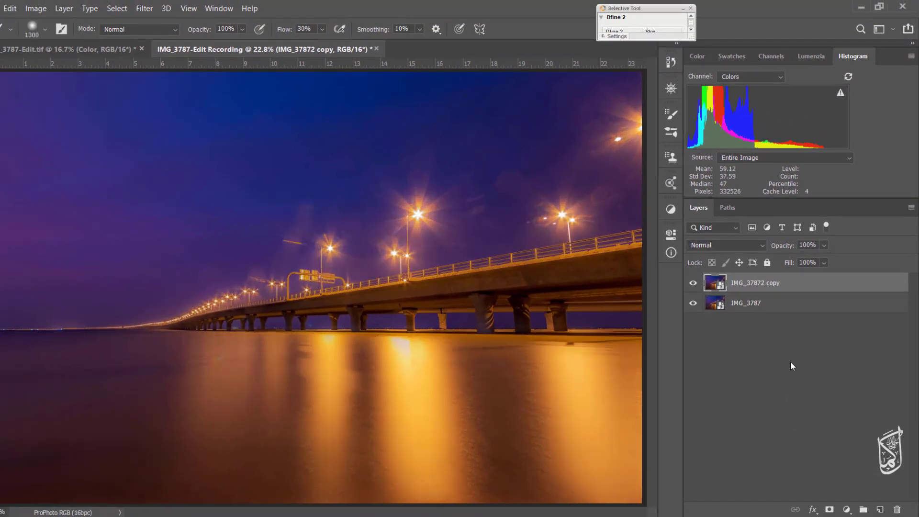
- Add a black mask to the copied smart object and paint it white over the water area
left_click(830, 510, "alt")
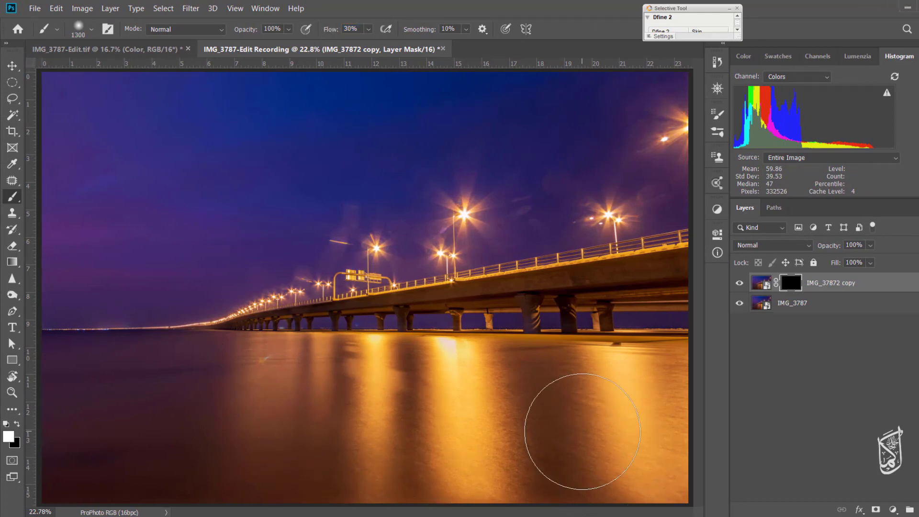
key("ctrl+minus")
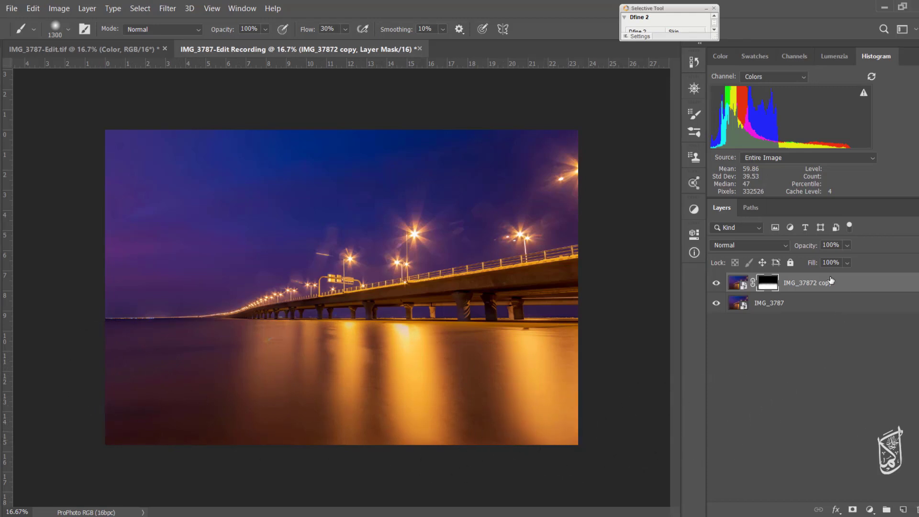
- Rename the masked smart object layer as Water
double_click(813, 284)
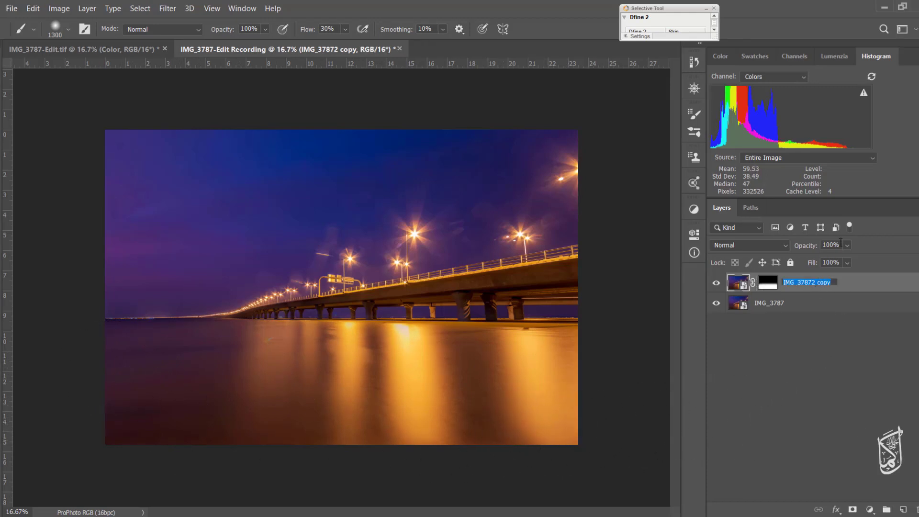
type("Water")
key("Return")
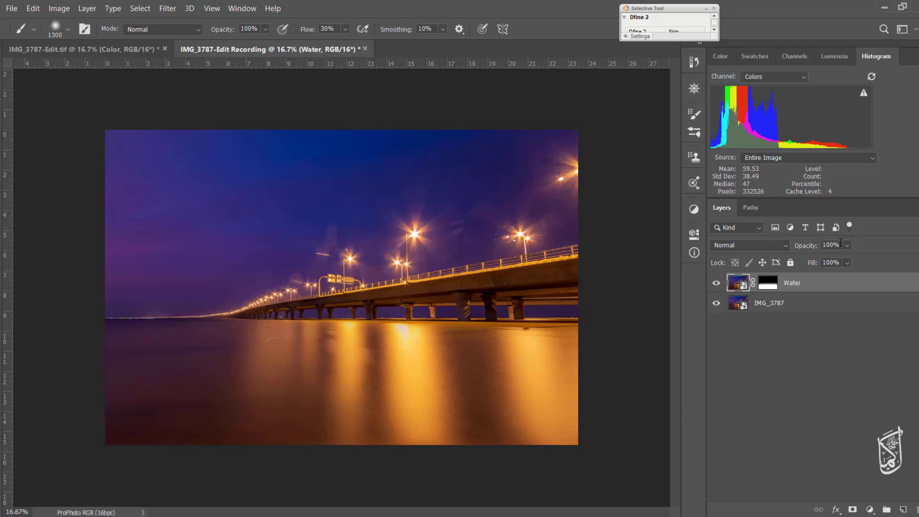
- Add a new layer above Water and stamp all visible layers into it
key("ctrl+0")
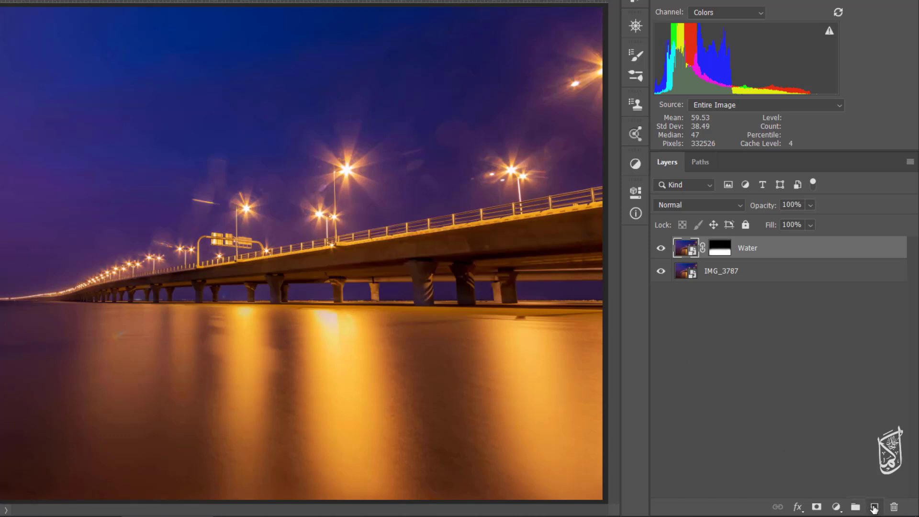
left_click(875, 508)
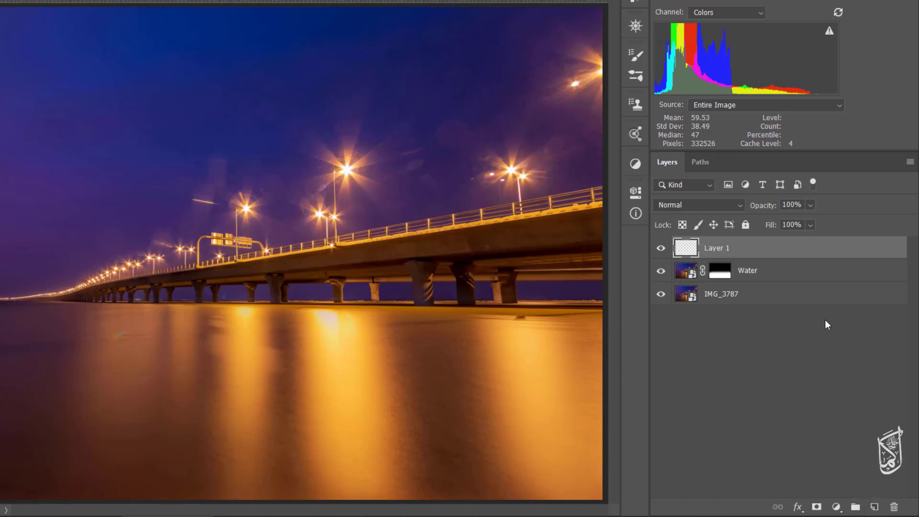
key("ctrl+shift+alt+e")
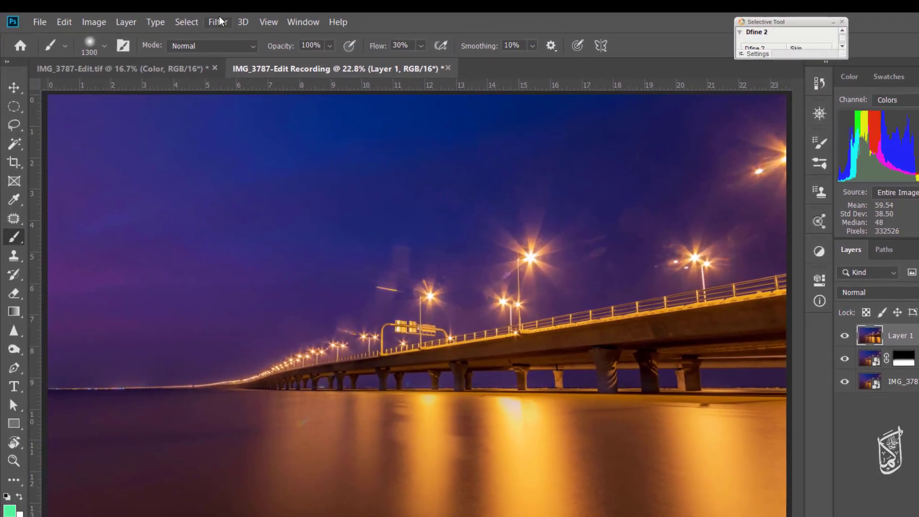
- Open the merged layer in Color Efex Pro 4 and set Pro Contrast to Correct Color Cast 14%, Correct Contrast 27% and Dynamic Contrast 24%
left_click(219, 22)
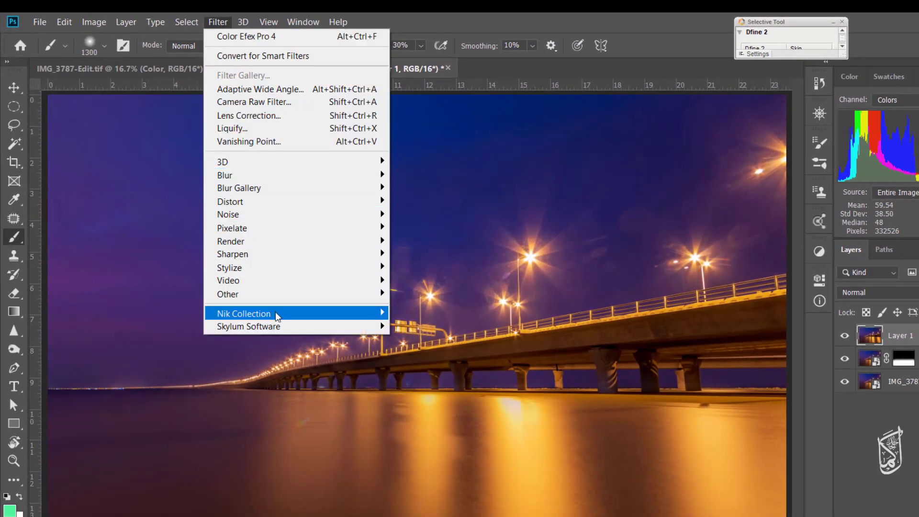
mouse_move(282, 316)
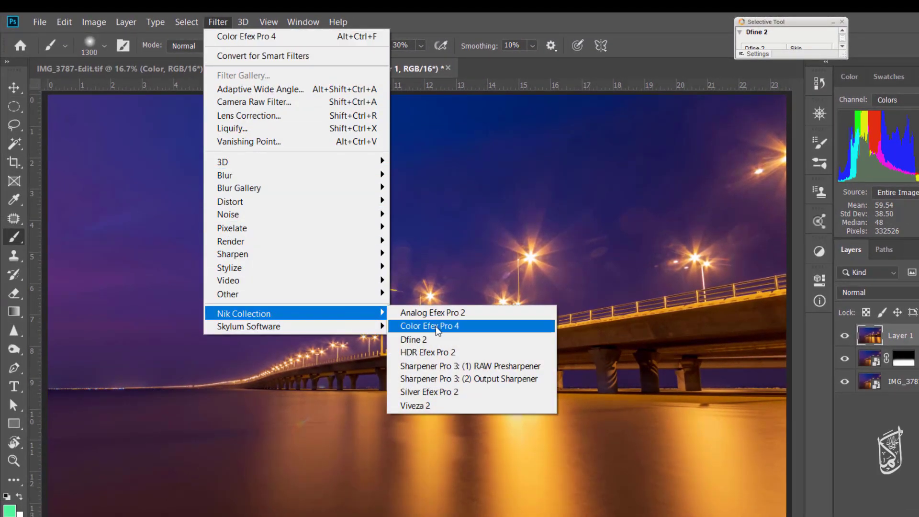
left_click(430, 325)
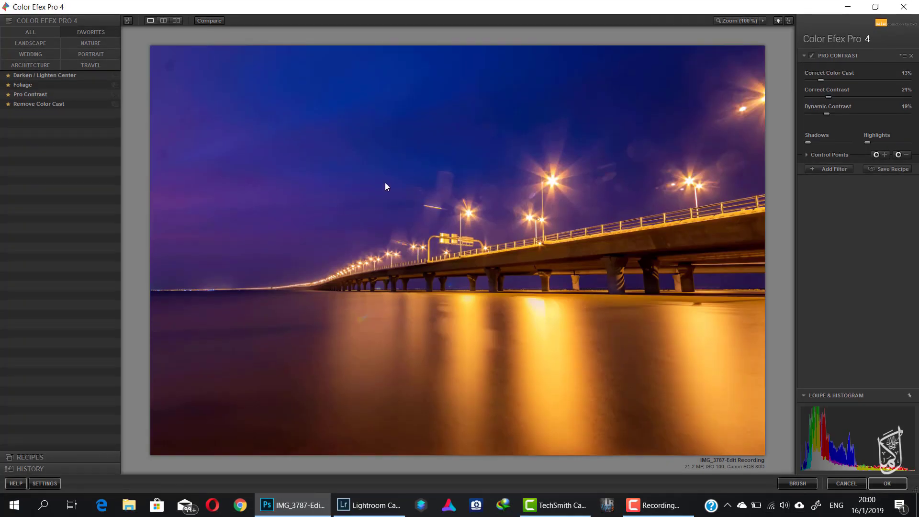
left_click(911, 56)
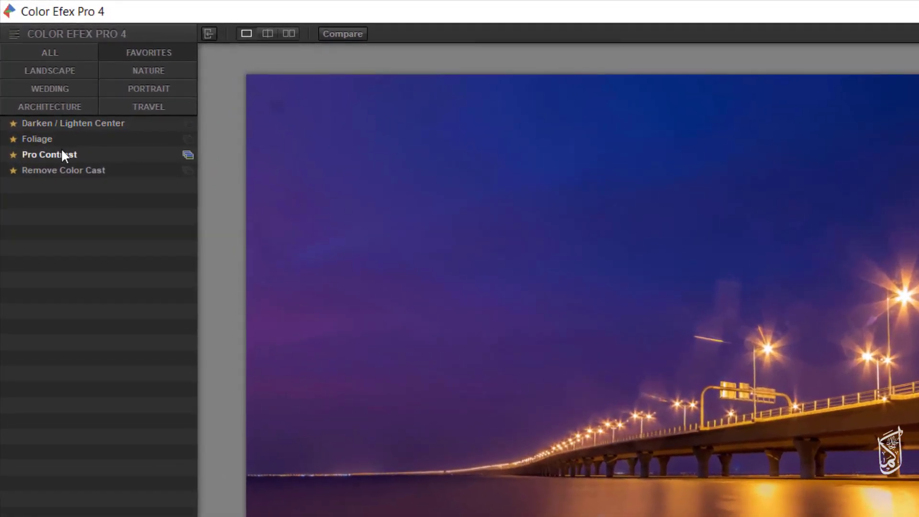
left_click(50, 128)
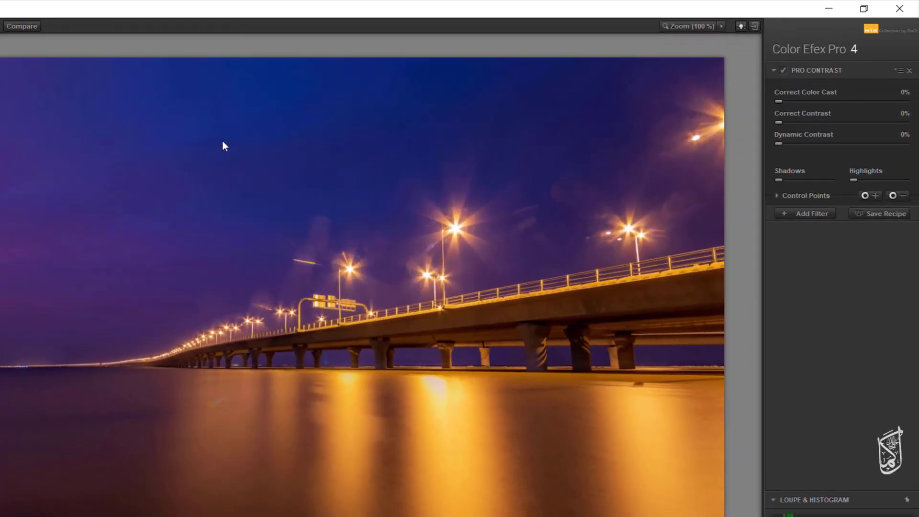
left_click_drag(783, 102, 814, 145)
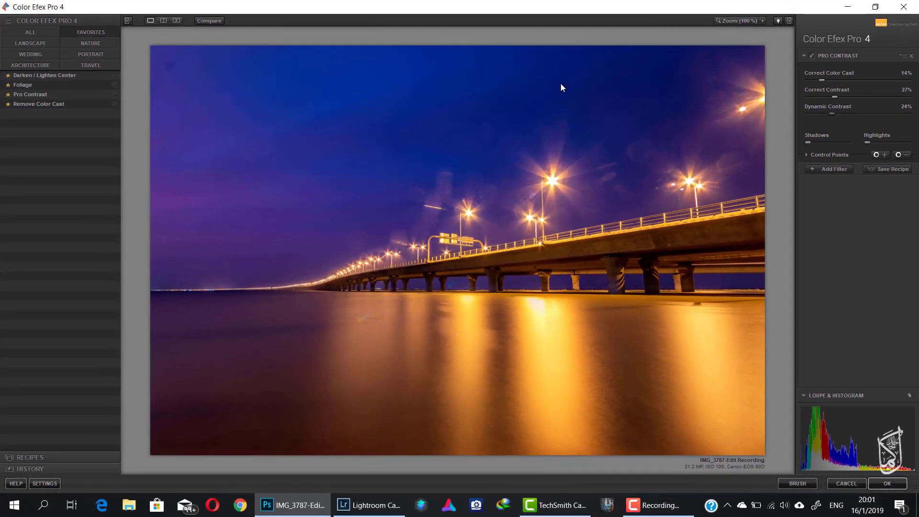
- Apply the Pro Contrast filter and compare the photo with and without it, leaving the effect layer shown
left_click(208, 20)
left_click(209, 20)
left_click(211, 20)
left_click(211, 21)
left_click(212, 21)
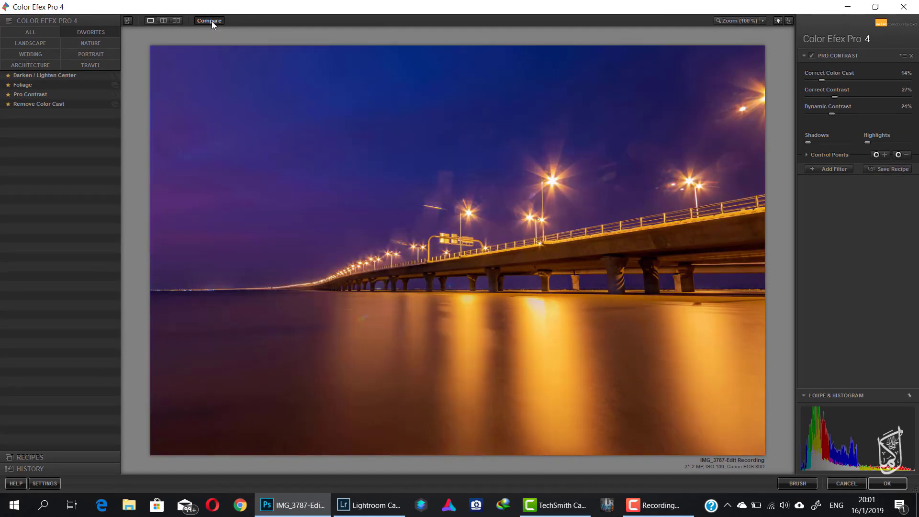
left_click(212, 21)
left_click(212, 21)
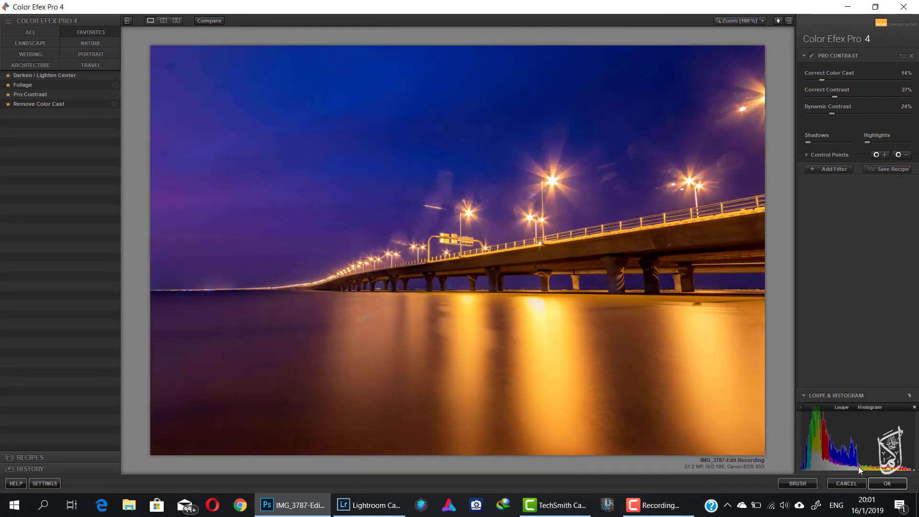
left_click(888, 485)
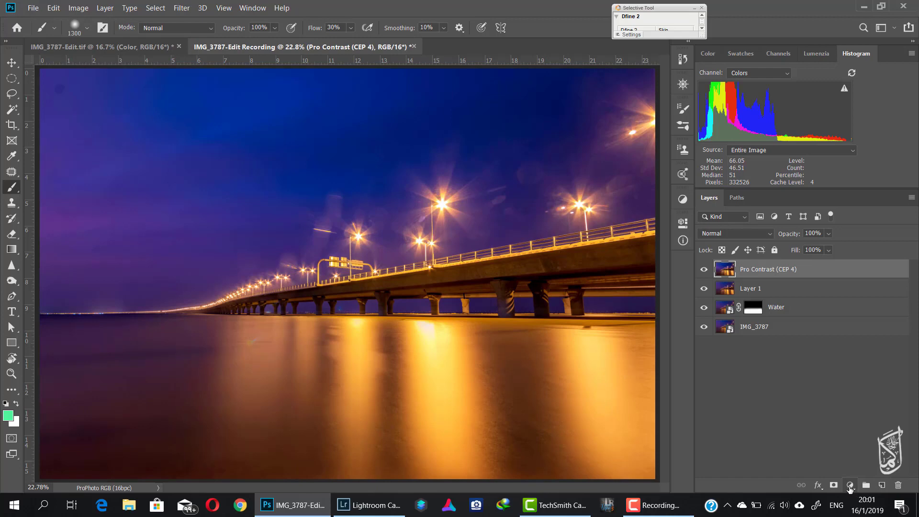
left_click(703, 270)
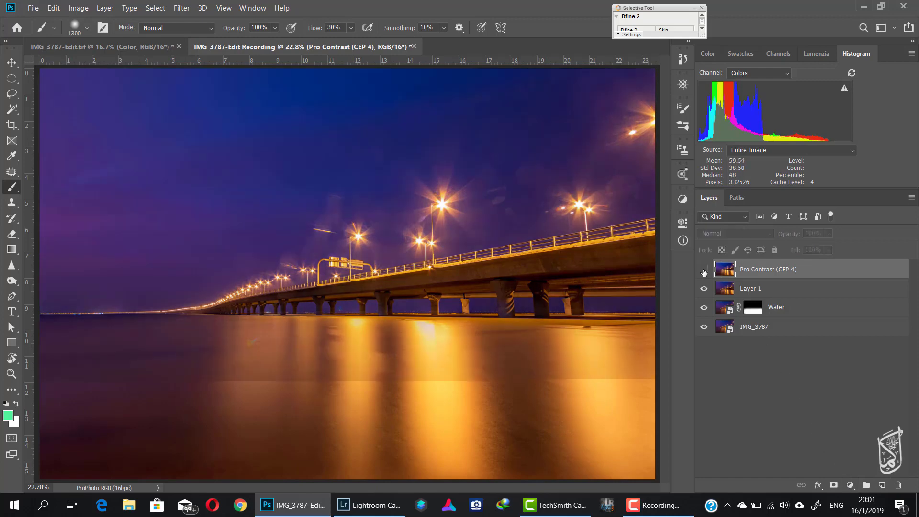
left_click(704, 270)
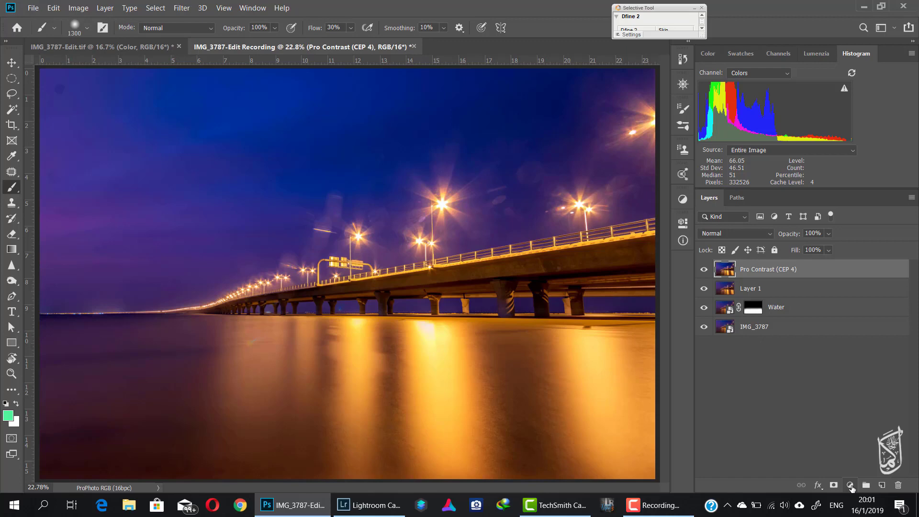
- Add a Curves adjustment layer above the Pro Contrast layer and open Color Range with Highlights as the selection
left_click(851, 487)
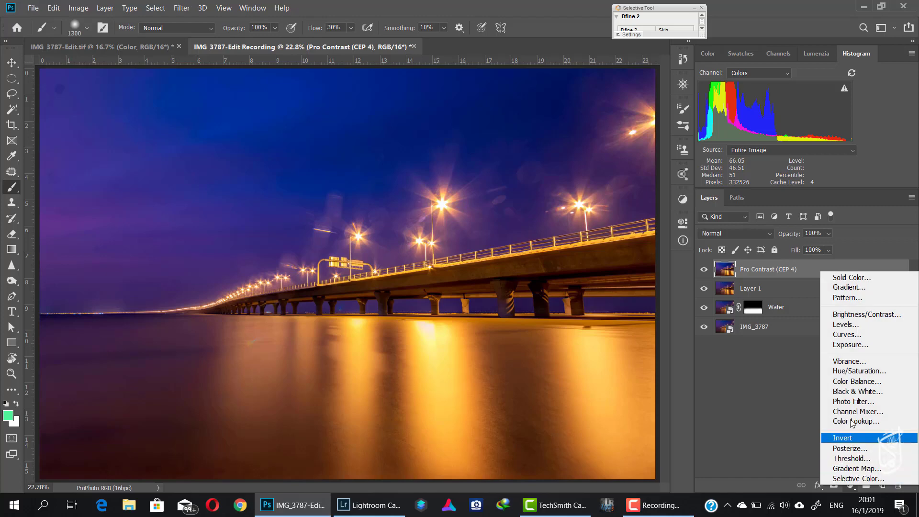
left_click(855, 336)
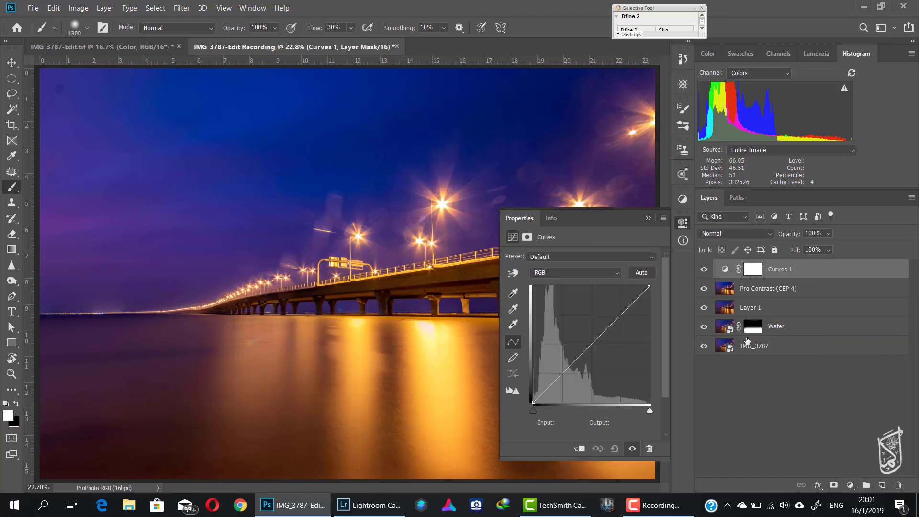
left_click(649, 218)
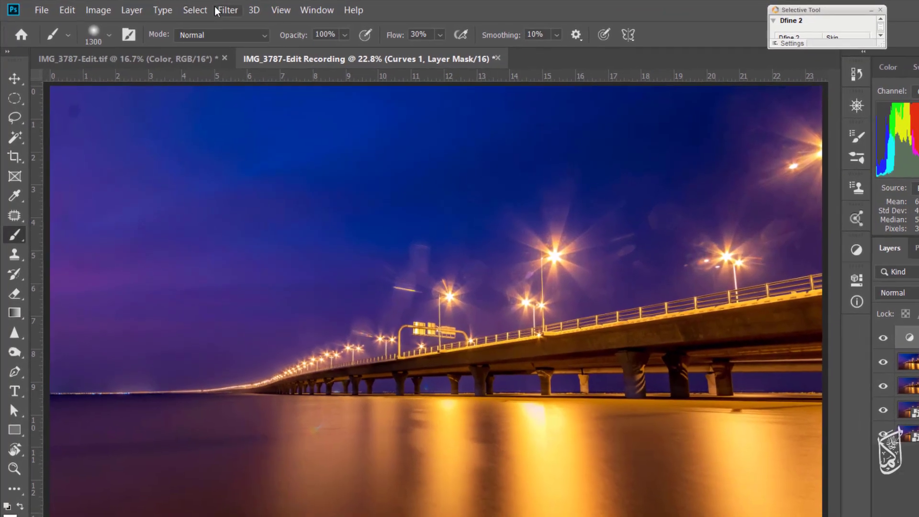
left_click(195, 10)
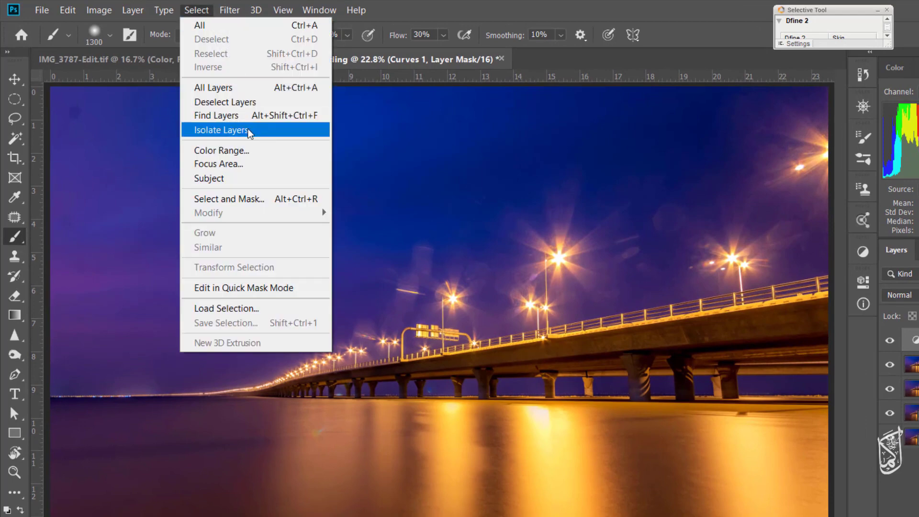
left_click(242, 155)
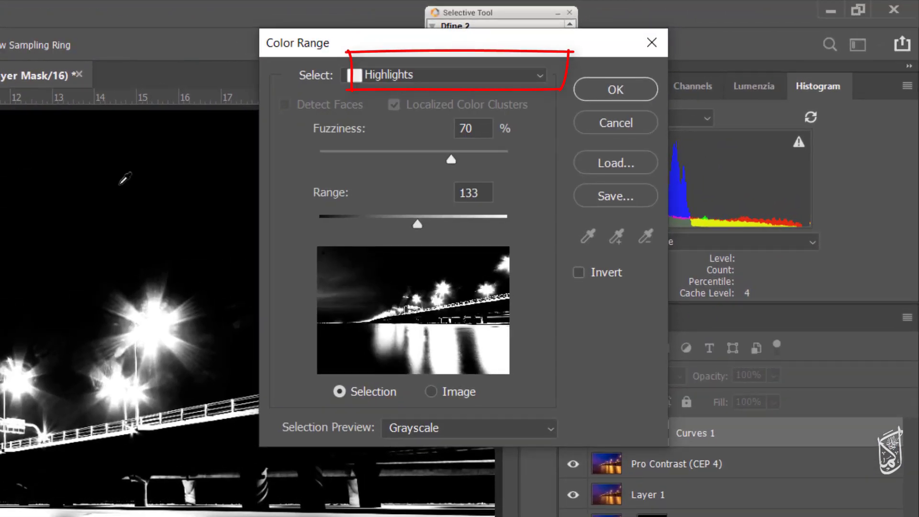
- Try Color Range highlight settings with fuzziness at 0% and 43% and range at 12, 157 and 206
left_click_drag(451, 160, 304, 153)
left_click_drag(413, 225, 328, 222)
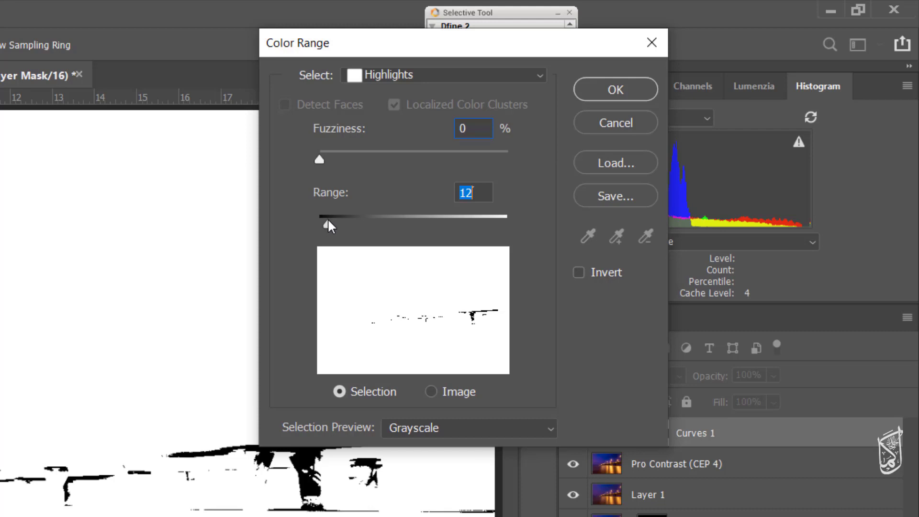
left_click_drag(328, 222, 436, 225)
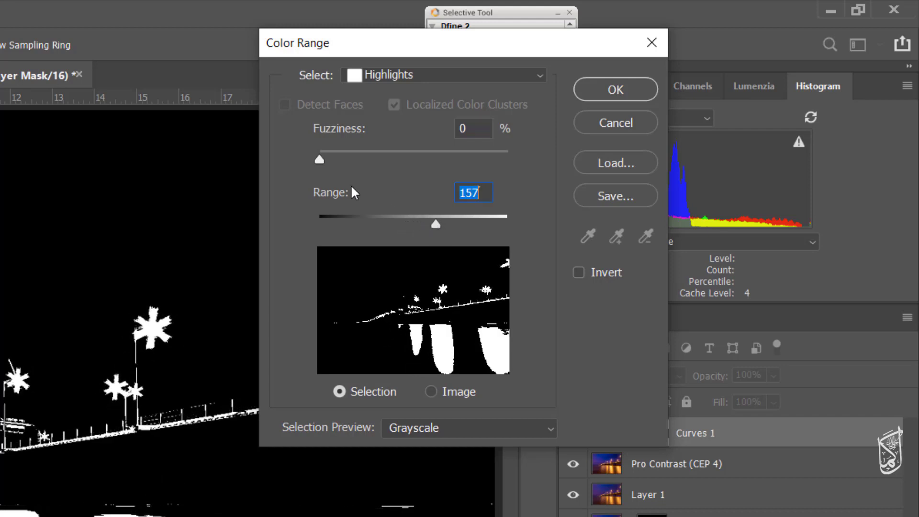
left_click_drag(319, 161, 402, 166)
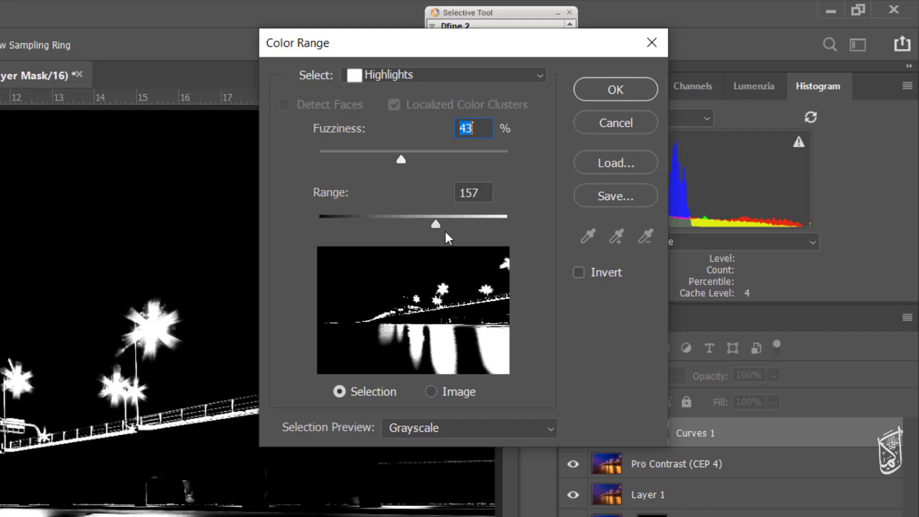
left_click_drag(435, 224, 472, 225)
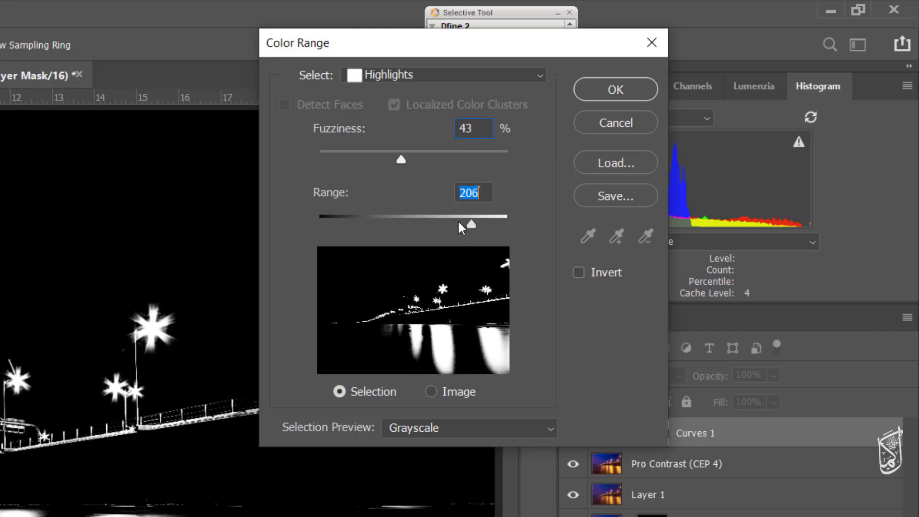
- Mask the Curves 1 layer with a Highlights color range at fuzziness 95% and range 193
left_click_drag(401, 160, 425, 167)
left_click_drag(441, 167, 468, 167)
mouse_move(472, 224)
left_mouse_down()
mouse_move(484, 221)
mouse_move(458, 226)
left_mouse_up()
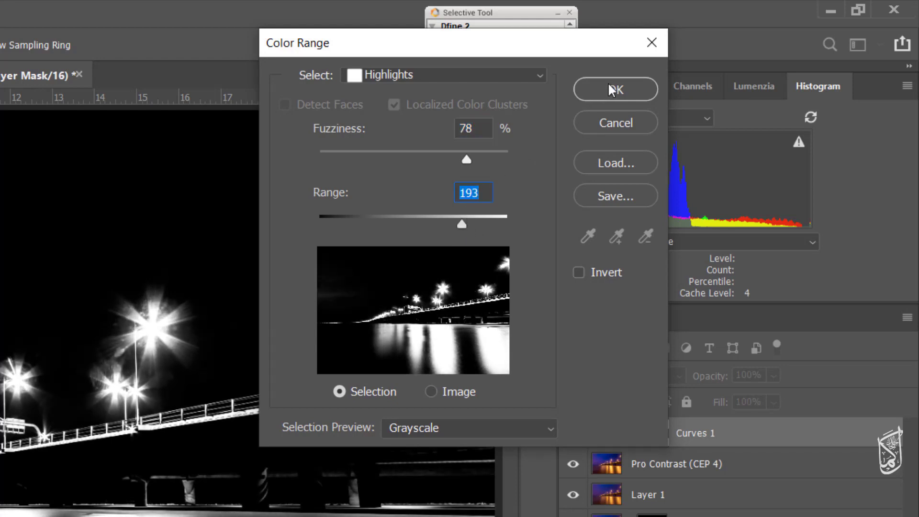
left_click_drag(462, 154, 489, 156)
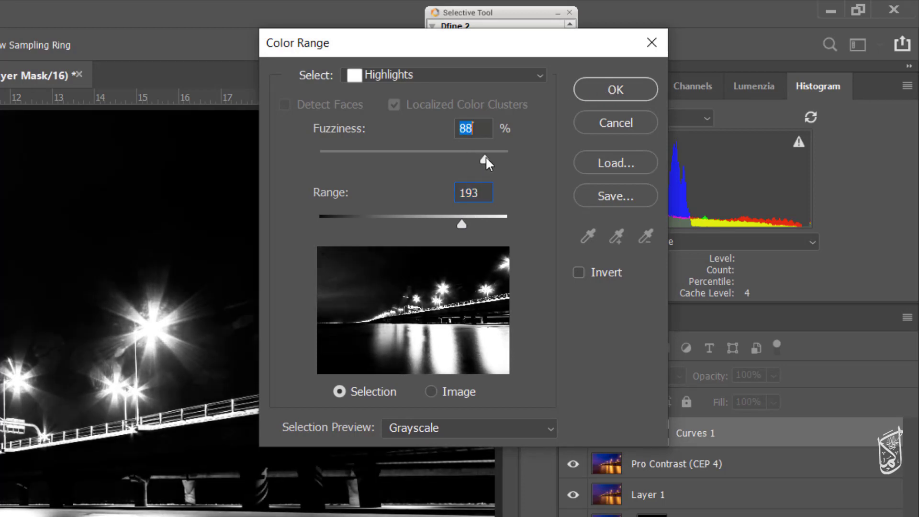
left_click_drag(493, 156, 499, 156)
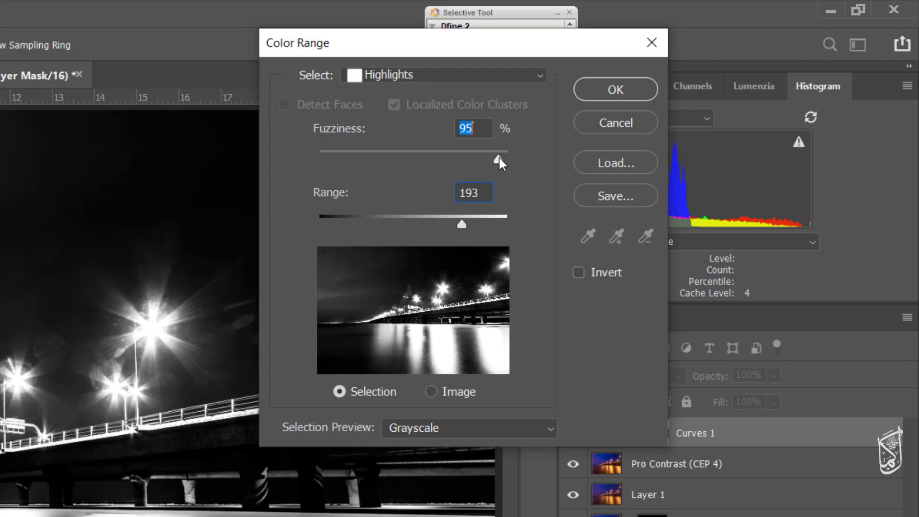
left_click(615, 90)
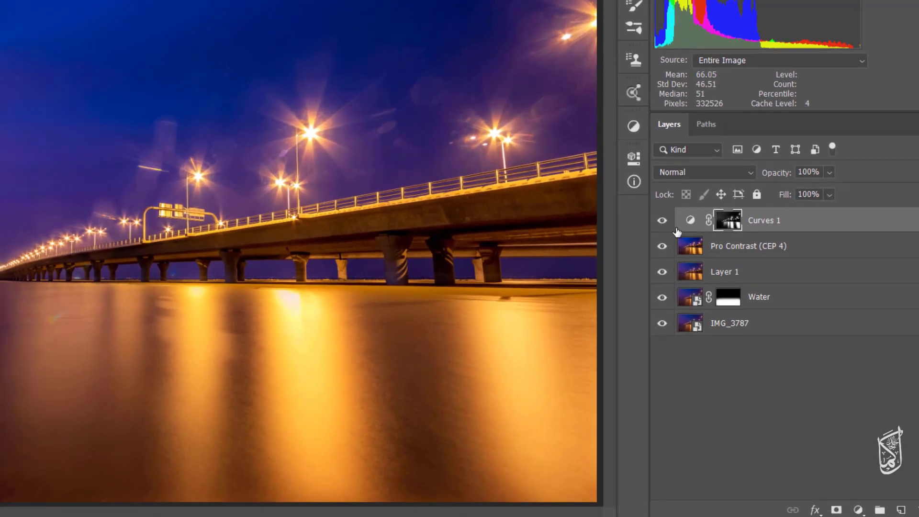
- Darken the masked highlights with a Curves 1 point at input 211, output 189, and compare the photo with and without the adjustment
double_click(690, 220)
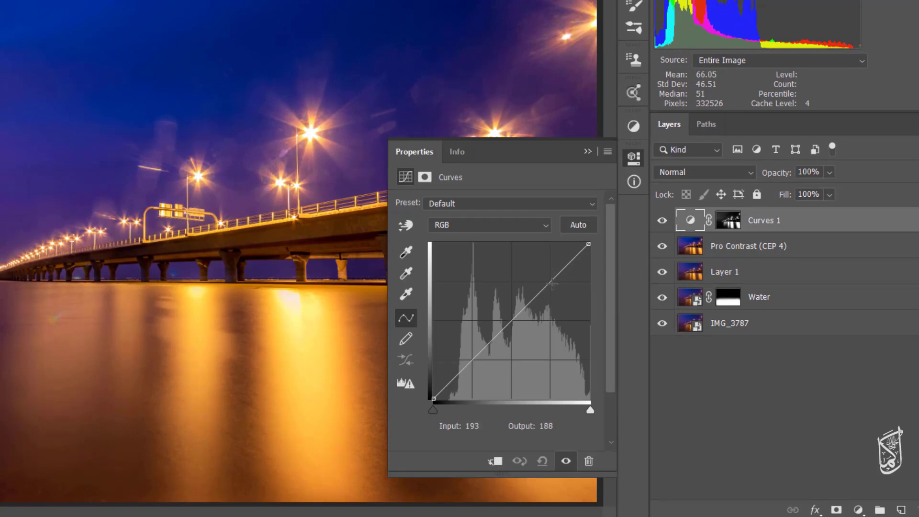
left_click_drag(553, 284, 562, 284)
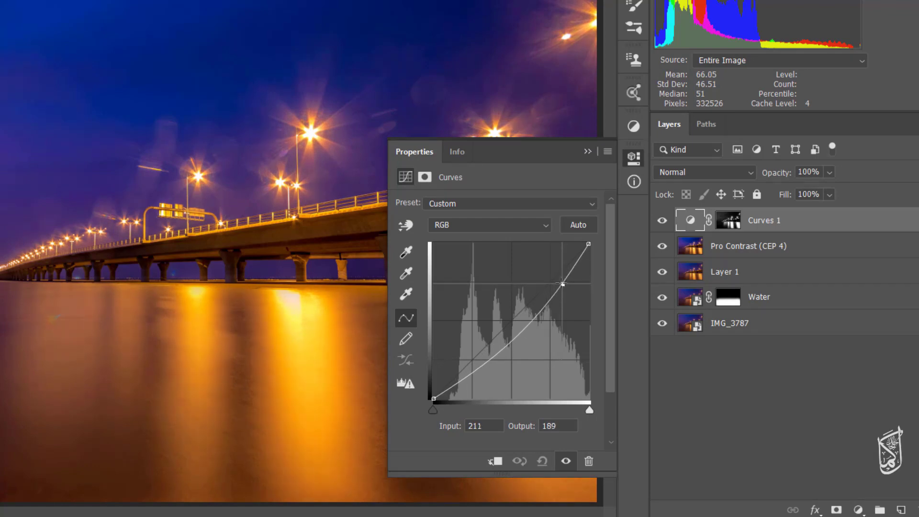
left_click(588, 151)
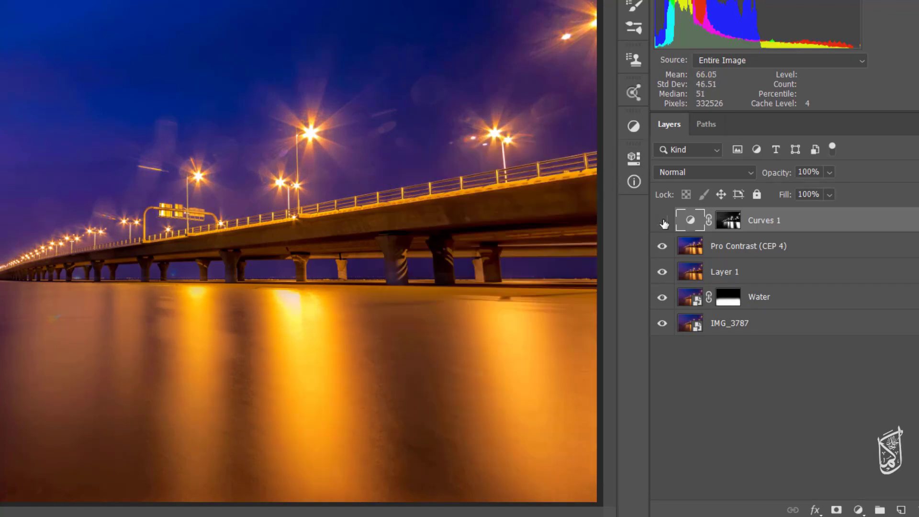
left_click(663, 221)
left_click(662, 221)
left_click(662, 222)
left_click(663, 222)
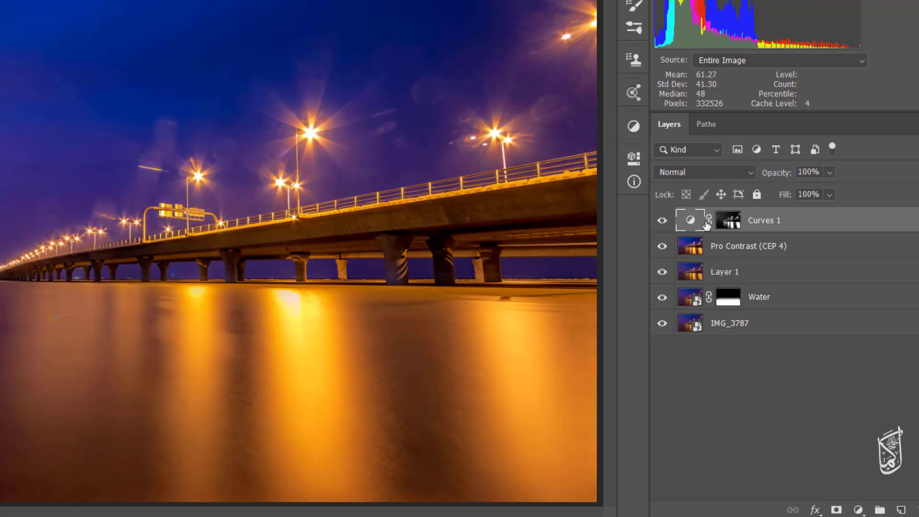
- Set the Curves 1 layer's blend mode to Luminosity and compare the photo with the layer hidden and shown
left_click(749, 172)
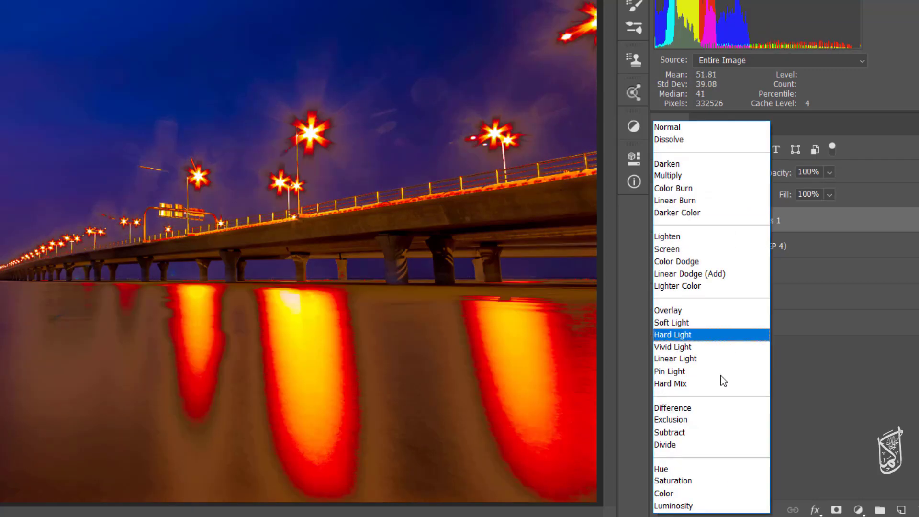
left_click(699, 506)
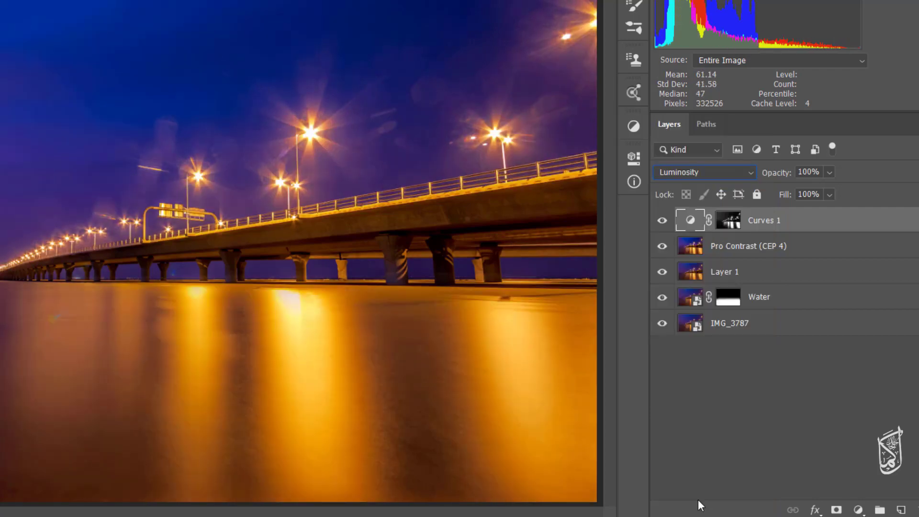
left_click(662, 223)
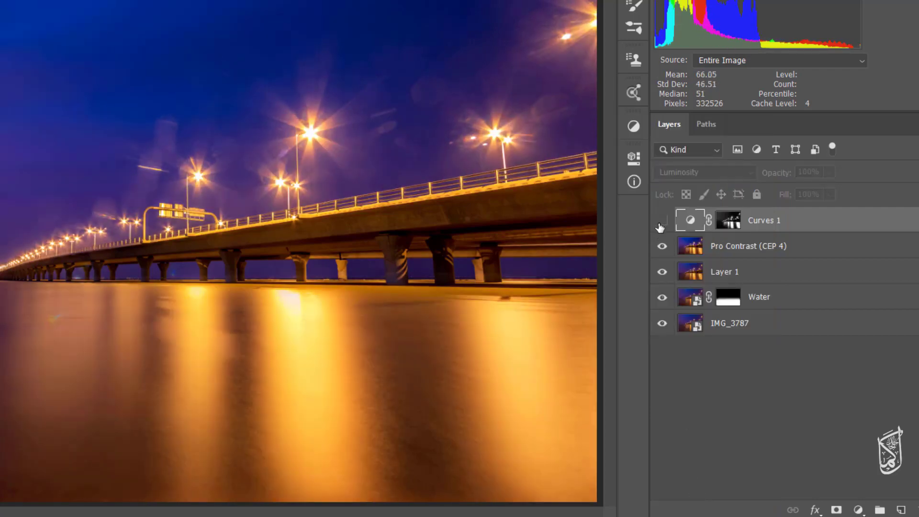
left_click(661, 225)
left_click(660, 224)
left_click(659, 223)
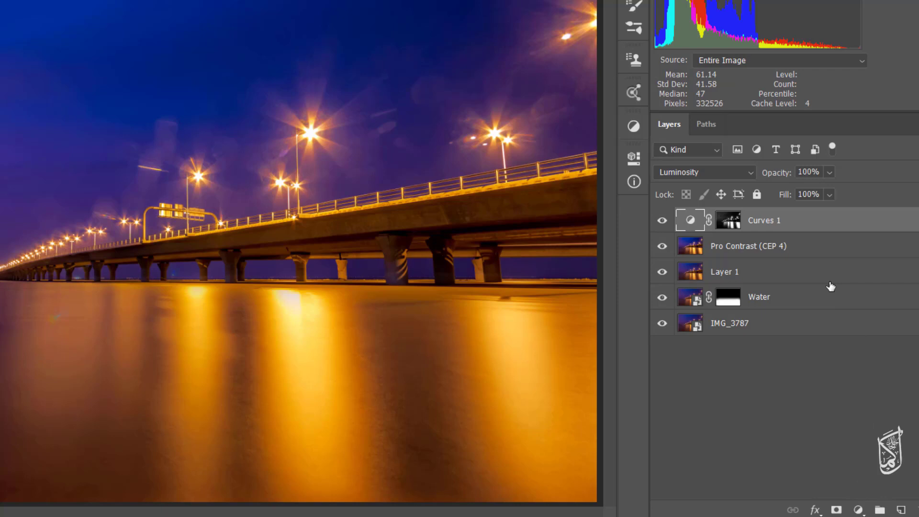
- Put the Curves 1 layer into a group and add a black mask to the group
key("ctrl+g")
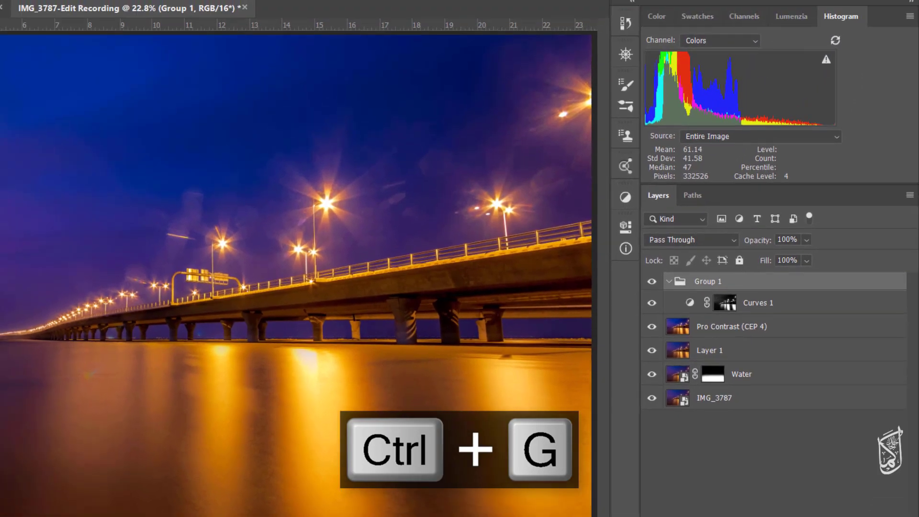
left_click(756, 516, "alt")
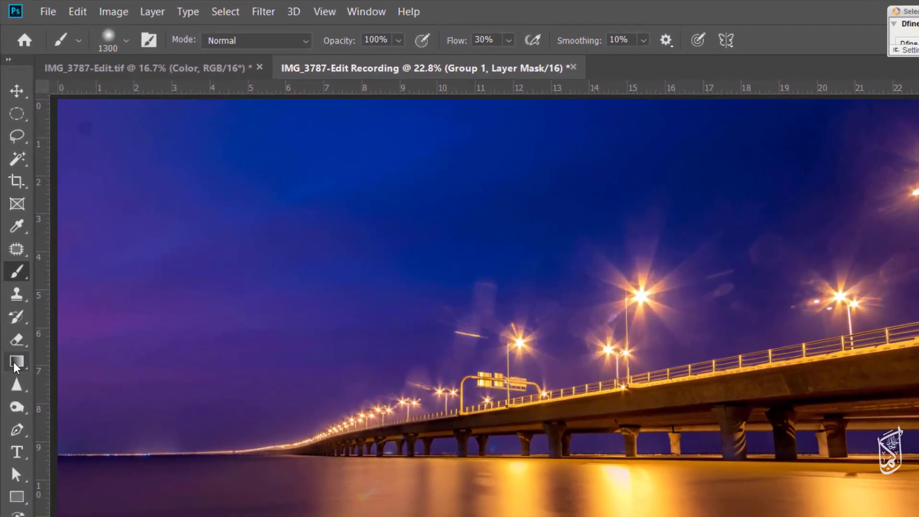
- Set up a radial Foreground to Transparent gradient at 20% opacity
left_click(16, 363)
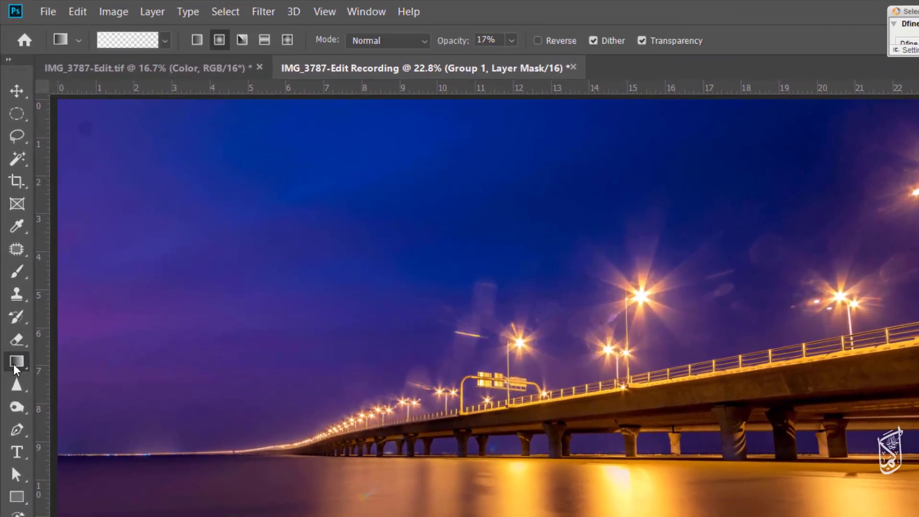
left_click(219, 40)
left_click_drag(453, 42, 455, 44)
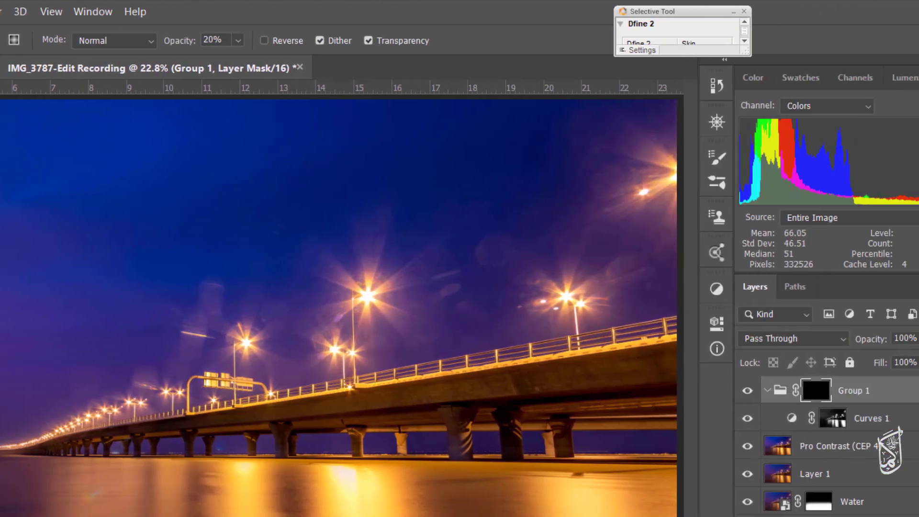
left_click(128, 39)
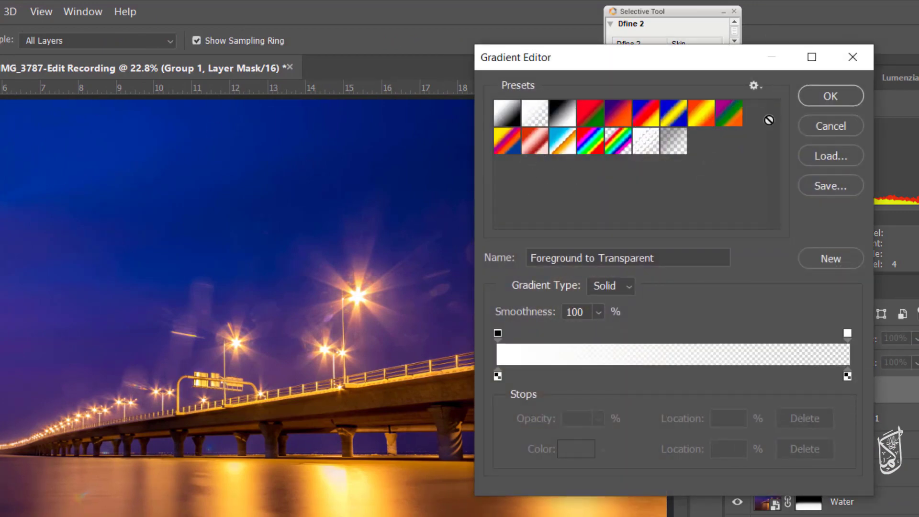
left_click(833, 95)
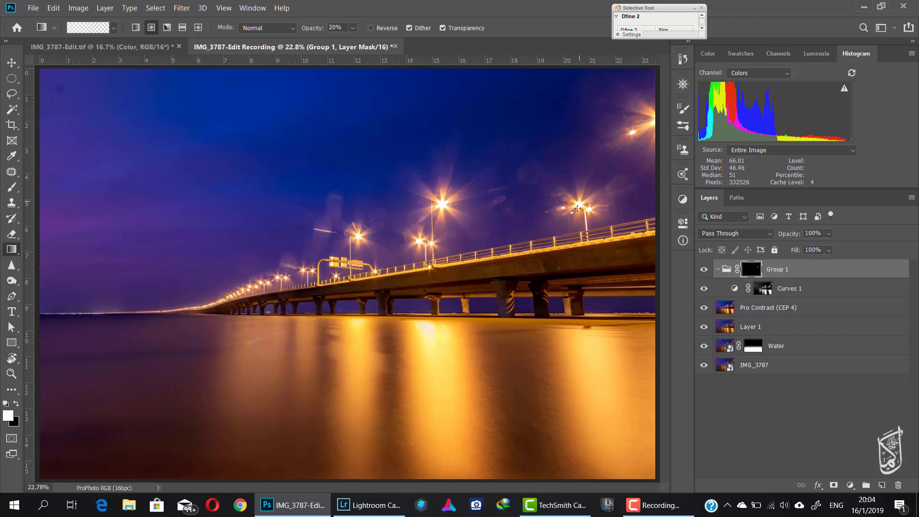
- Reveal the highlight darkening on the group mask with white radial gradients over the street lamps and the brightest water reflection
left_click_drag(580, 203, 555, 244)
left_click_drag(620, 145, 619, 146)
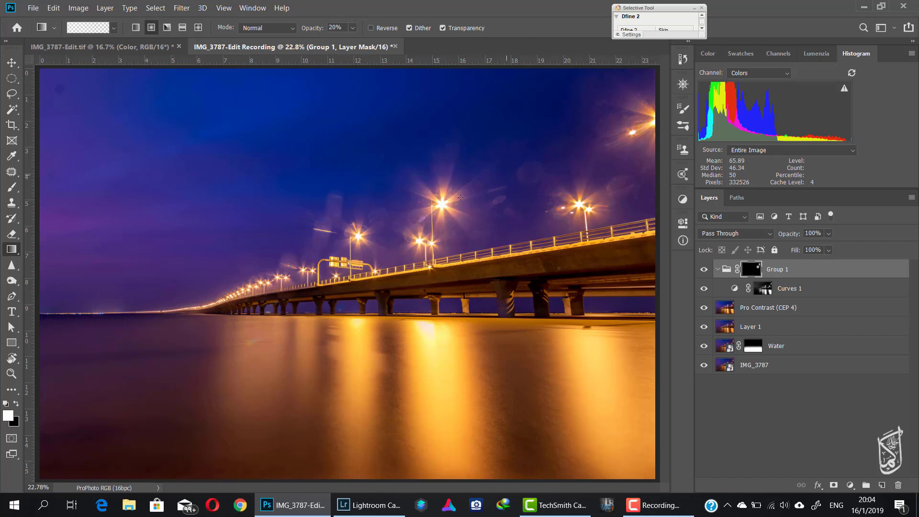
left_click_drag(442, 204, 381, 193)
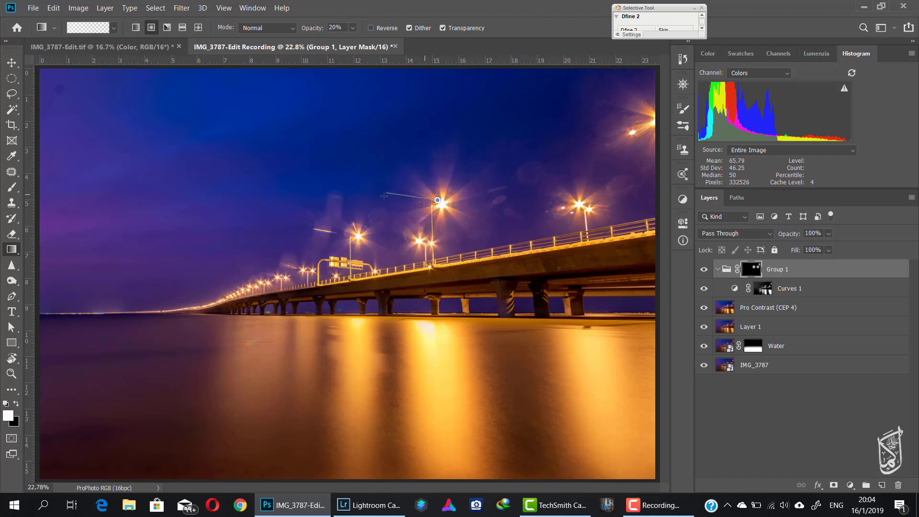
left_click_drag(421, 239, 324, 259)
left_click_drag(360, 237, 403, 291)
left_click_drag(368, 234, 381, 288)
left_click_drag(335, 275, 329, 288)
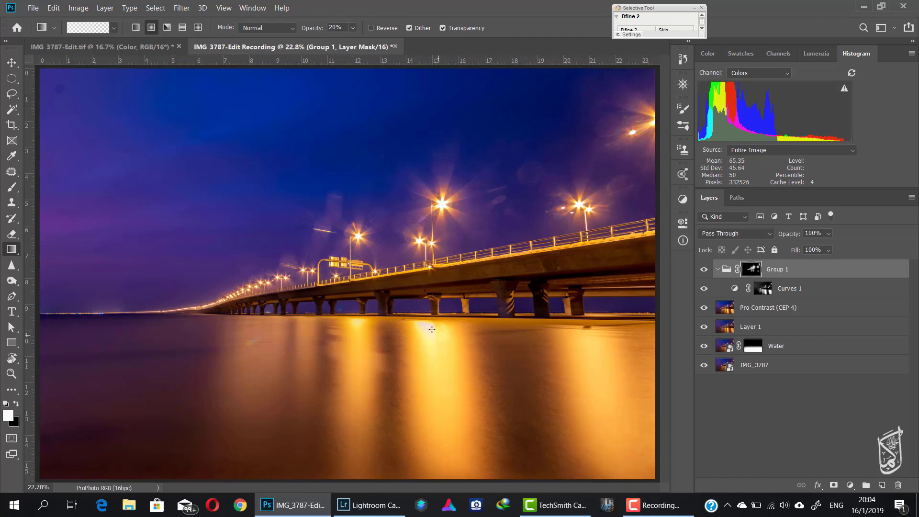
left_click_drag(432, 329, 424, 381)
- Compare the photo with the group mask disabled and enabled, and with Group 1 hidden and shown
left_click(752, 269, "shift")
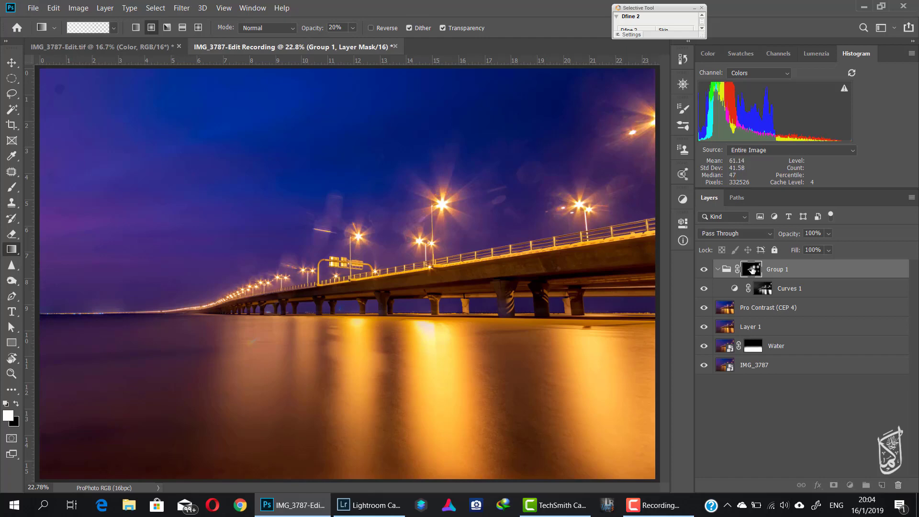
left_click(752, 270, "shift")
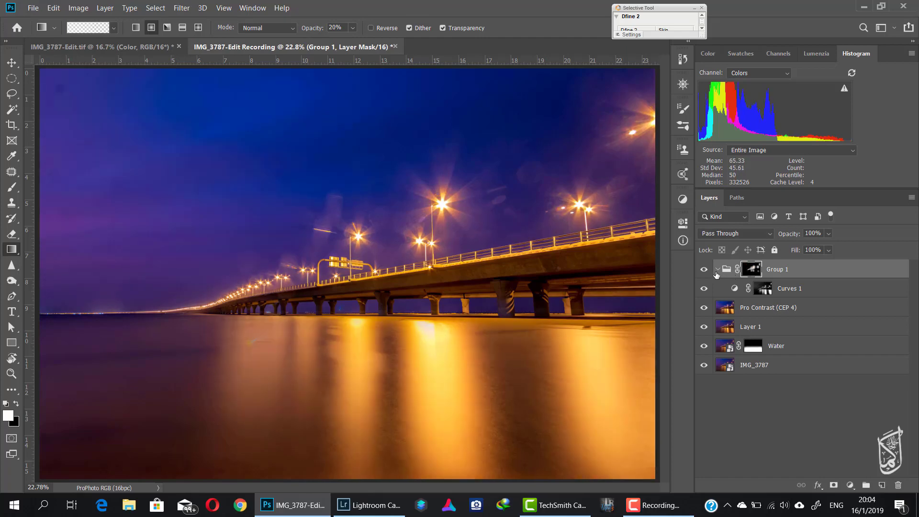
left_click(705, 273)
left_click(705, 269)
left_click(705, 270)
left_click(705, 270)
left_click(705, 270)
left_click(705, 269)
- Stamp all visible layers into a new top layer and remove spots from the sky's left side with the Spot Healing Brush
key("ctrl+shift+alt+e")
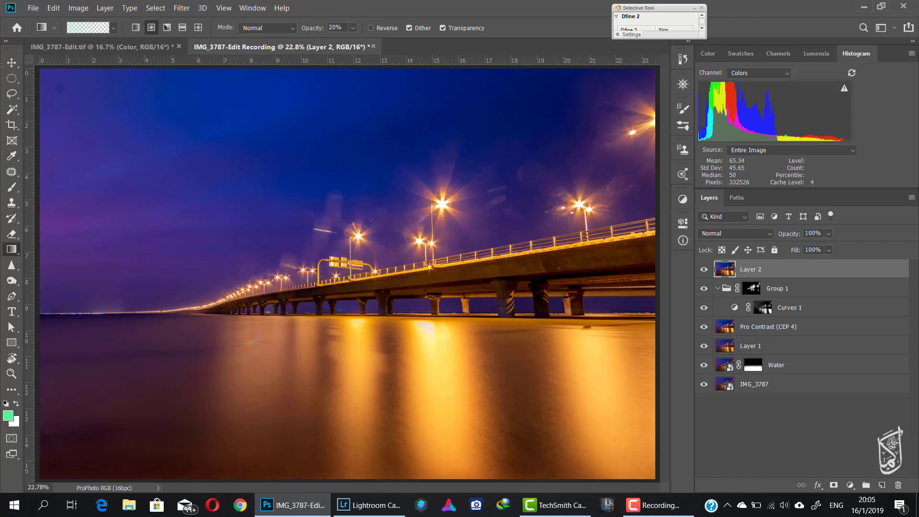
right_click(18, 173)
left_click(51, 171)
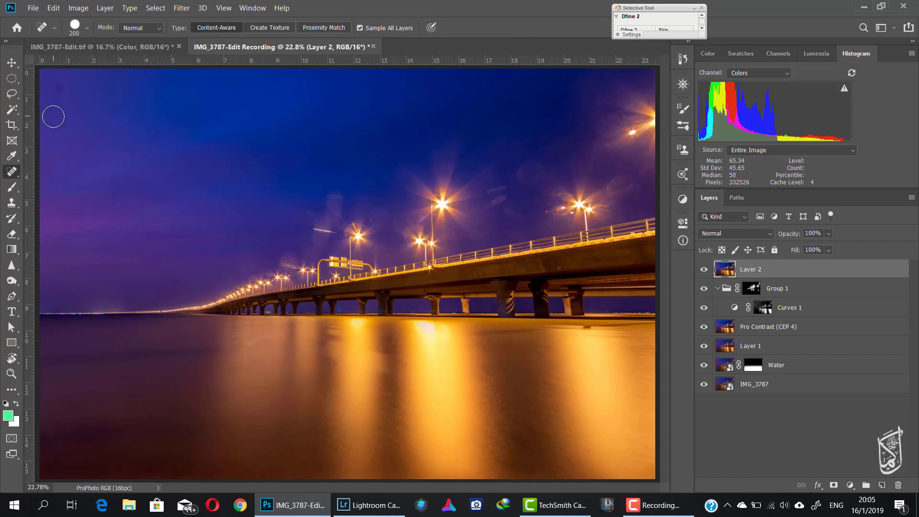
key("bracketleft")
key("bracketleft")
left_click(52, 173)
left_click(65, 212)
- Replace the lens flare marks in the sky around the right-hand street lamps with clean sky using the Patch tool
right_click(12, 171)
left_click(52, 193)
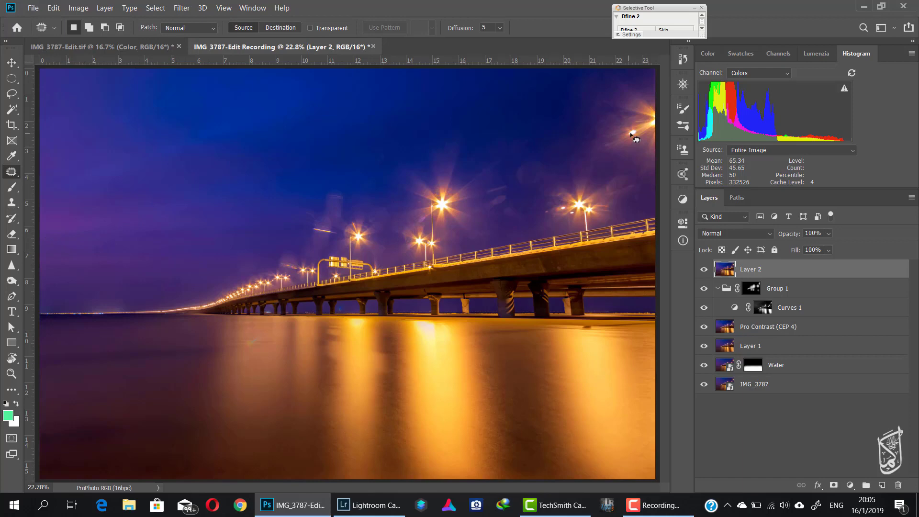
scroll(570, 146, "up", 4)
mouse_move(325, 242)
left_mouse_down()
mouse_move(345, 195)
mouse_move(336, 171)
left_mouse_up()
left_click_drag(355, 196, 359, 147)
key("ctrl+d")
mouse_move(280, 244)
left_mouse_down()
mouse_move(301, 192)
mouse_move(265, 187)
left_mouse_up()
key("ctrl+d")
left_click_drag(294, 184, 361, 164)
key("ctrl+d")
left_click_drag(310, 226, 307, 227)
left_click_drag(329, 235, 335, 165)
key("ctrl+d")
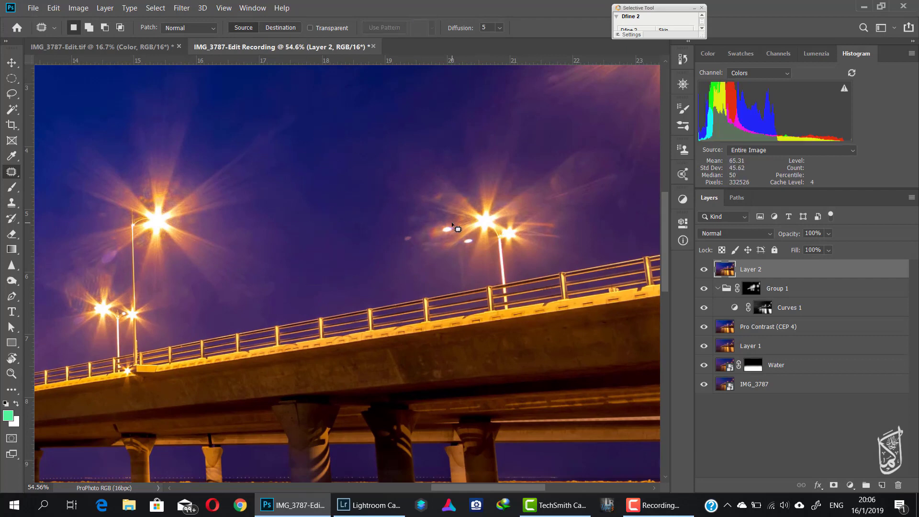
- Try to patch the bright flare spot beside the right-hand double lamp with neighbouring sky
left_click_drag(448, 223, 447, 223)
left_click_drag(445, 229, 376, 263)
key("ctrl+d")
key("ctrl+z")
key("ctrl+z")
mouse_move(448, 227)
left_mouse_down()
mouse_move(495, 187)
mouse_move(445, 232)
mouse_move(410, 245)
mouse_move(434, 237)
mouse_move(400, 233)
left_mouse_up()
key("ctrl+z")
key("ctrl+z")
- Patch the faint flare spot left of the right-hand double lamp and try patching the brighter spot beside it
mouse_move(407, 238)
left_mouse_down()
mouse_move(339, 260)
mouse_move(355, 248)
left_mouse_up()
left_click_drag(457, 229, 455, 224)
left_click_drag(447, 230, 417, 242)
key("ctrl+z")
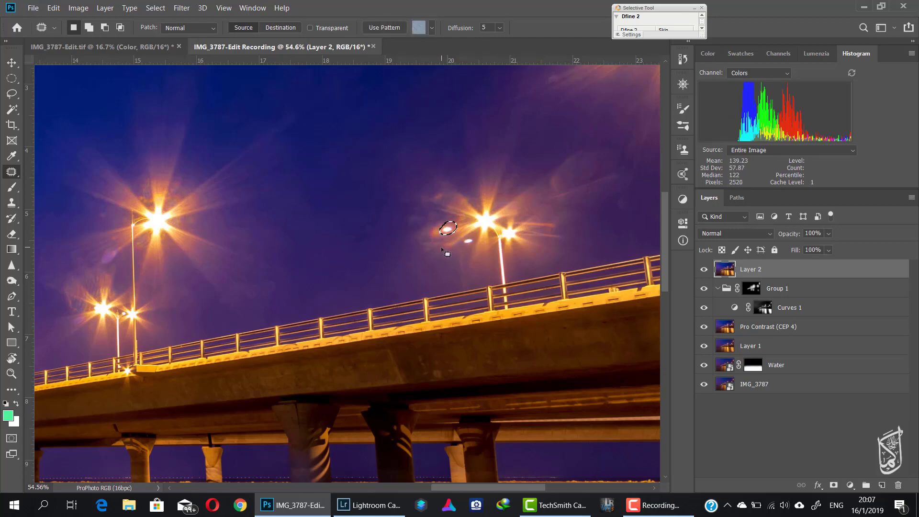
key("ctrl+d")
- Remove the remaining bright flare spots beside the right-hand double lamp with the Spot Healing Brush
right_click(12, 171)
left_click(46, 172)
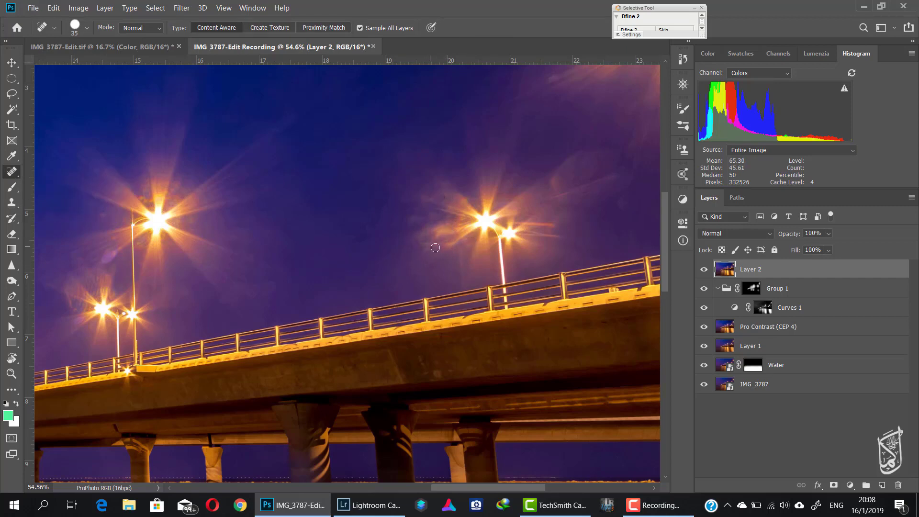
left_click_drag(319, 267, 165, 388)
left_click_drag(391, 195, 386, 217)
left_click(500, 131)
left_click_drag(155, 327, 407, 341)
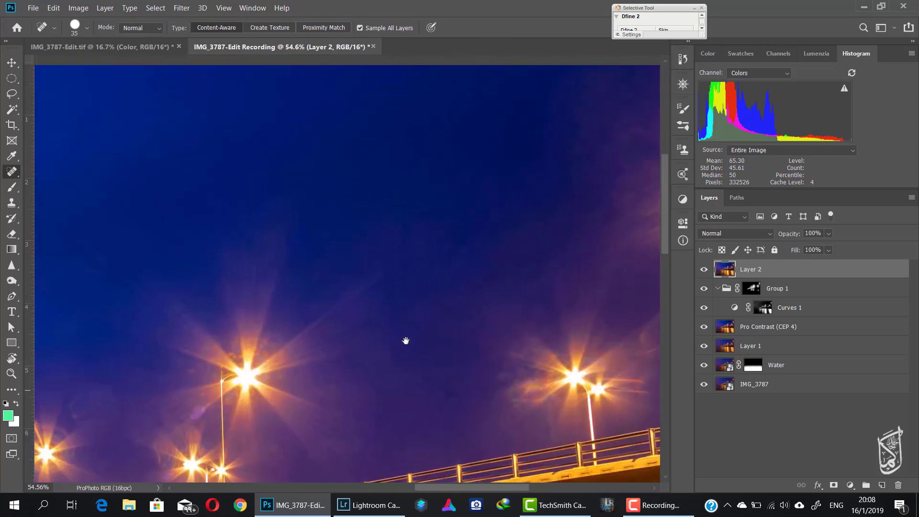
left_click_drag(203, 407, 445, 249)
- Patch the flare marks and light streak in the sky between the tall street lamp and the road sign gantry
right_click(11, 171)
left_click(46, 194)
mouse_move(323, 218)
left_mouse_down()
mouse_move(310, 244)
mouse_move(344, 218)
left_mouse_up()
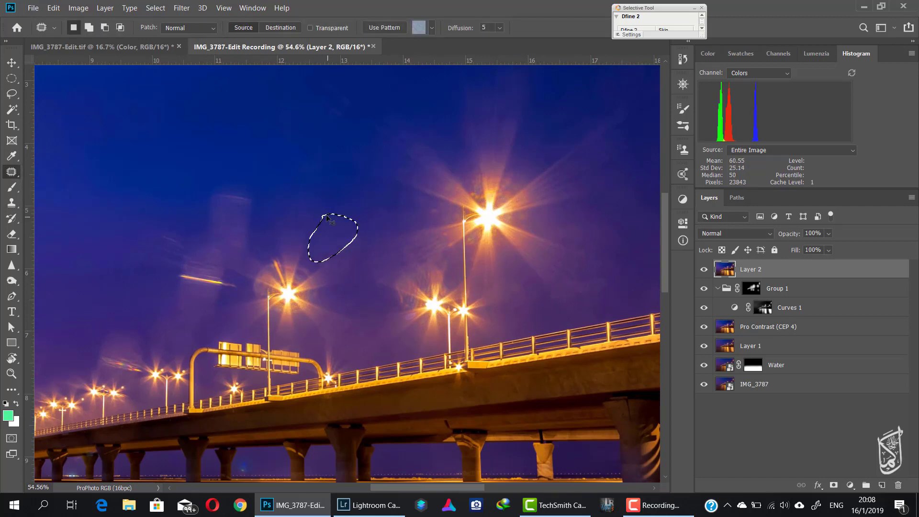
key("ctrl+d")
mouse_move(229, 330)
left_mouse_down()
mouse_move(370, 191)
mouse_move(431, 163)
left_mouse_up()
left_click_drag(288, 158, 261, 135)
key("ctrl+d")
- Patch the pale light beam and haze in the sky above the road sign gantry with clean sky
left_click_drag(261, 174, 255, 255)
left_click_drag(381, 179, 381, 179)
left_click_drag(404, 189, 402, 211)
key("ctrl+d")
mouse_move(407, 99)
left_mouse_down()
mouse_move(454, 151)
mouse_move(408, 98)
left_mouse_up()
left_click_drag(430, 127, 382, 179)
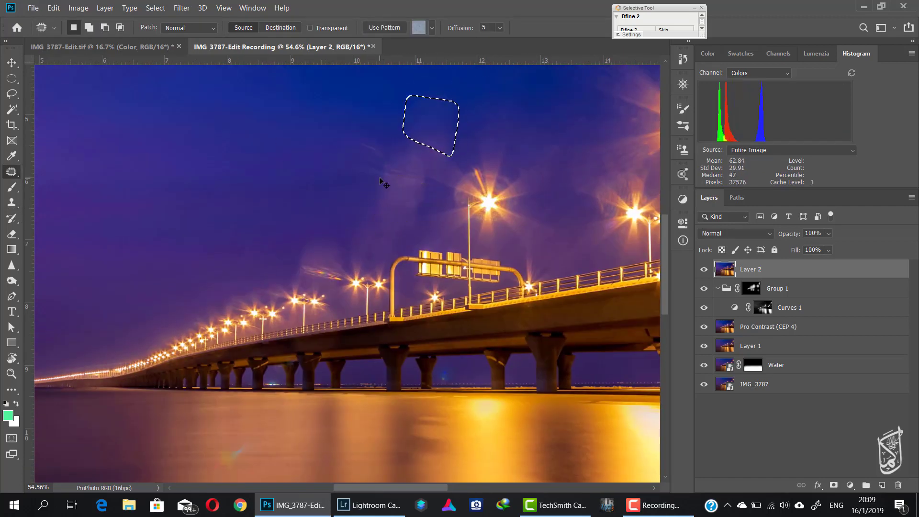
key("ctrl+d")
mouse_move(332, 141)
left_mouse_down()
mouse_move(367, 137)
mouse_move(333, 140)
left_mouse_up()
key("ctrl+d")
mouse_move(359, 160)
left_mouse_down()
mouse_move(320, 207)
mouse_move(363, 114)
left_mouse_up()
- Patch the coloured flare spot on the water below the distant part of the bridge
left_click_drag(311, 346, 312, 348)
left_click_drag(294, 362, 332, 365)
key("ctrl+d")
left_click_drag(423, 336, 589, 191)
left_click_drag(519, 292, 398, 253)
key("ctrl+0")
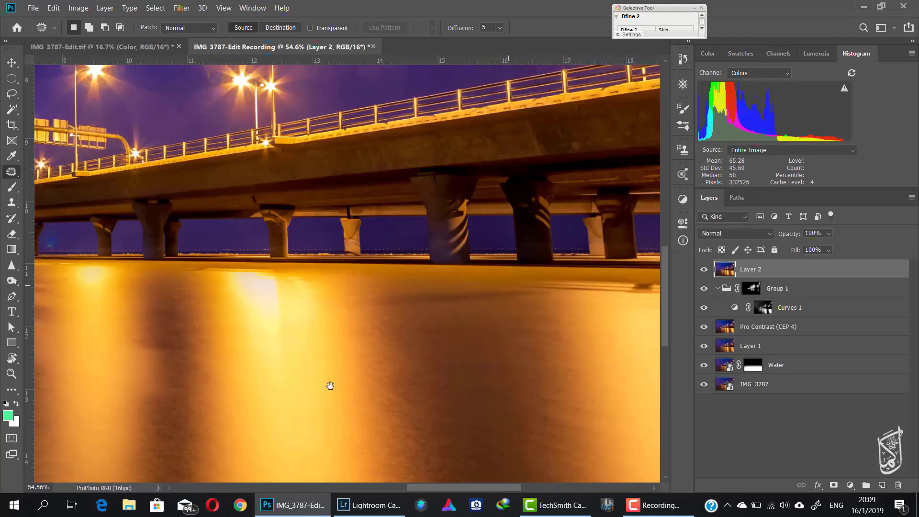
- Patch the leftover marks around the bridge and the flare haze above the distant lamps beside the road sign gantry
mouse_move(348, 207)
left_mouse_down()
mouse_move(338, 225)
mouse_move(345, 204)
mouse_move(369, 212)
left_mouse_up()
key("ctrl+d")
mouse_move(349, 222)
left_mouse_down()
mouse_move(300, 203)
mouse_move(341, 240)
mouse_move(150, 280)
left_mouse_up()
key("ctrl+d")
mouse_move(232, 288)
left_mouse_down()
mouse_move(309, 219)
mouse_move(279, 249)
left_mouse_up()
mouse_move(303, 253)
left_mouse_down()
mouse_move(308, 232)
mouse_move(213, 243)
left_mouse_up()
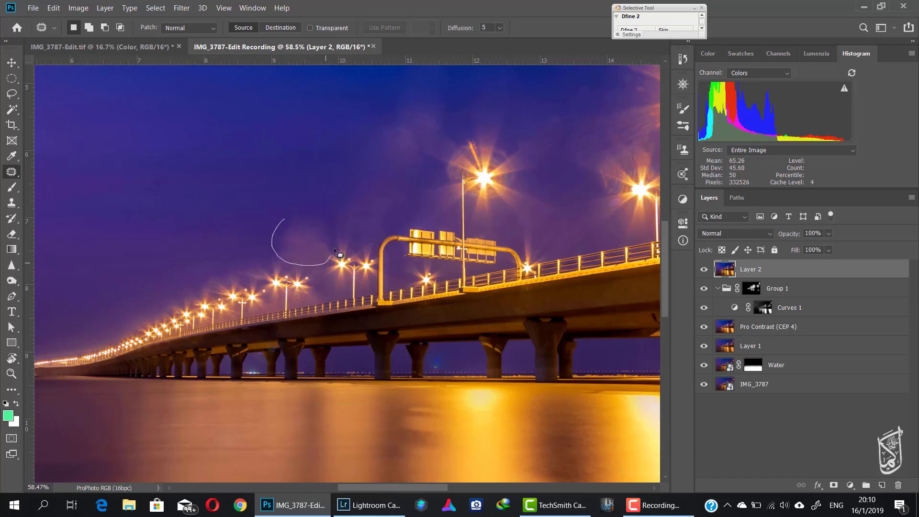
key("ctrl+d")
key("ctrl+0")
- Clone clean sky over the haze around the lamp by the road sign gantry with the Clone Stamp in Darken mode
key("s")
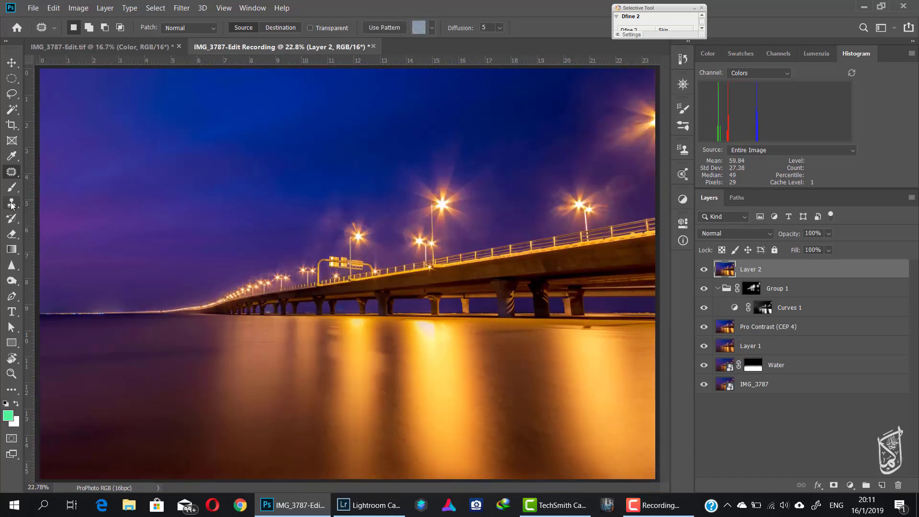
left_click(207, 29)
left_click(167, 74)
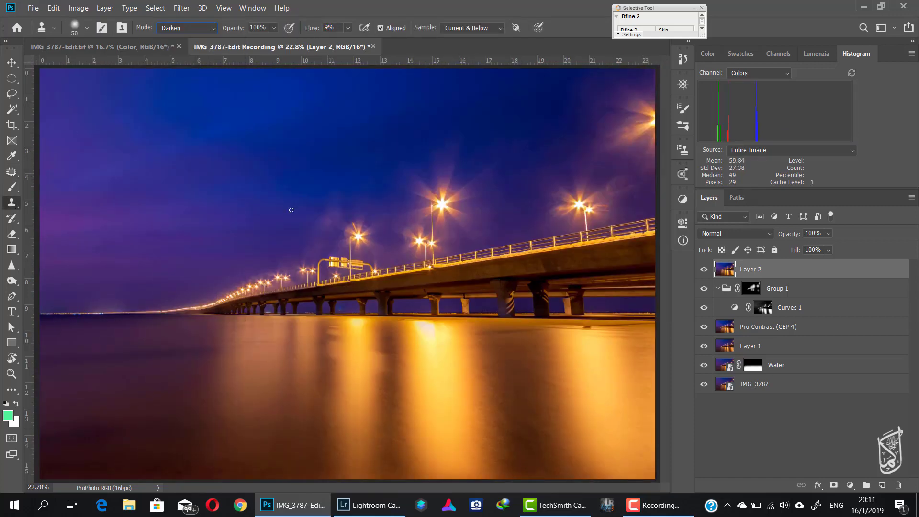
key("ctrl+space")
key("bracketright")
key("bracketright")
key("bracketright")
key("bracketright")
key("bracketright")
key("bracketright")
key("bracketright")
mouse_move(337, 219)
left_mouse_down()
mouse_move(385, 210)
mouse_move(317, 160)
mouse_move(283, 176)
left_mouse_up()
key("bracketleft")
key("bracketleft")
key("bracketleft")
left_click(382, 132, "alt")
left_click(179, 228, "alt")
key("bracketleft")
key("bracketleft")
mouse_move(328, 271)
left_mouse_down()
mouse_move(308, 266)
mouse_move(295, 287)
mouse_move(261, 300)
mouse_move(280, 293)
left_mouse_up()
key("ctrl+0")
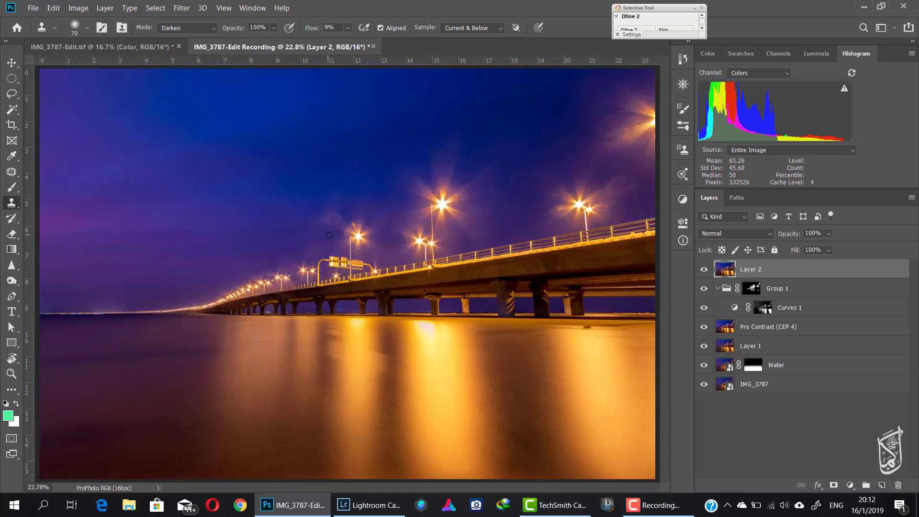
- Compare Layer 2 hidden and shown, and clone clean sky over the remaining haze with the brush at size 90
key("bracketright")
key("bracketright")
left_click(703, 270)
left_click(704, 269)
scroll(338, 221, "up", 5)
left_click(270, 129, "alt")
mouse_move(332, 157)
left_mouse_down()
mouse_move(343, 172)
mouse_move(338, 187)
left_mouse_up()
left_click(419, 132, "alt")
left_click_drag(436, 165, 453, 177)
left_click(449, 149, "alt")
left_click_drag(509, 162, 524, 169)
key("ctrl+0")
- Rename Layer 2 as Cleaning and duplicate it
double_click(751, 270)
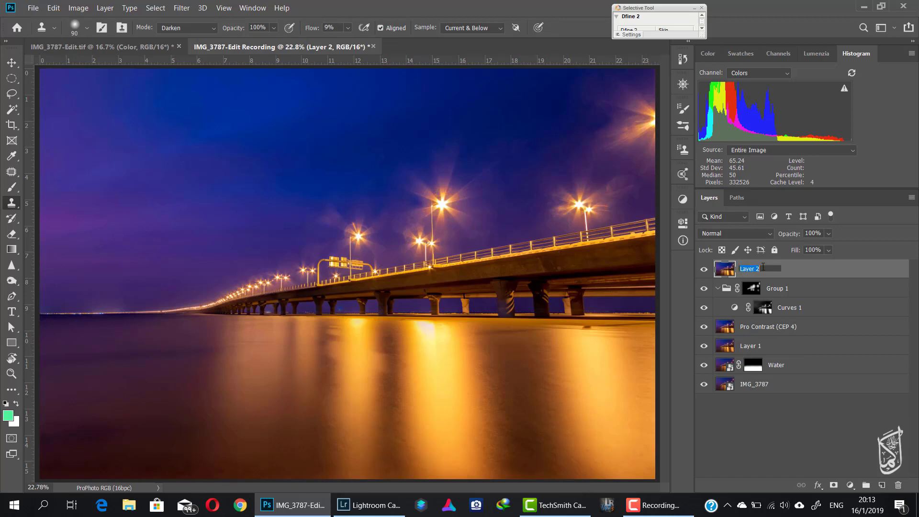
type("Cleaning")
key("Return")
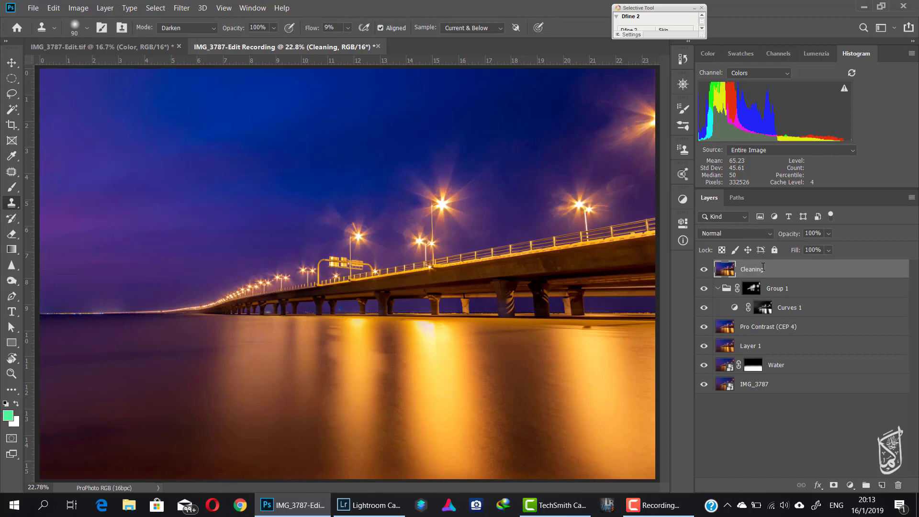
key("ctrl+j")
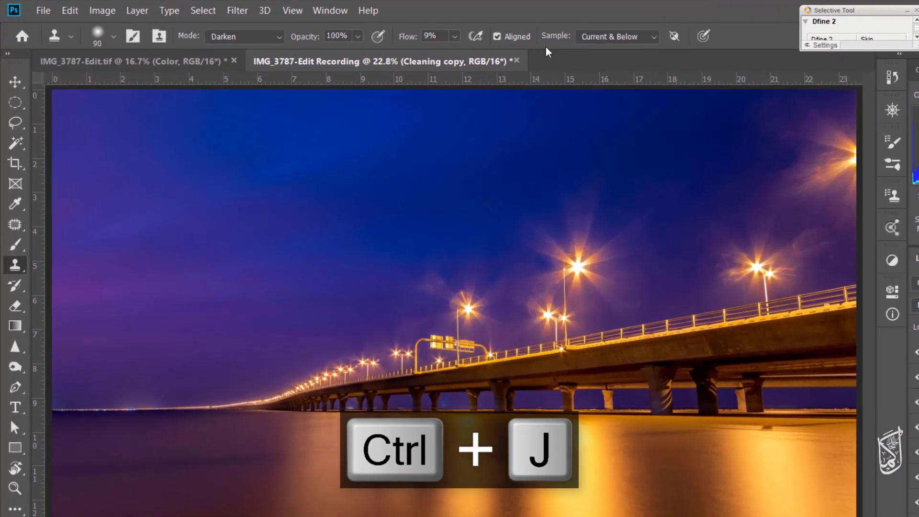
- Start Smart Sharpen on the Cleaning copy layer and preview its effect on the bridge's railing and deck
left_click(238, 10)
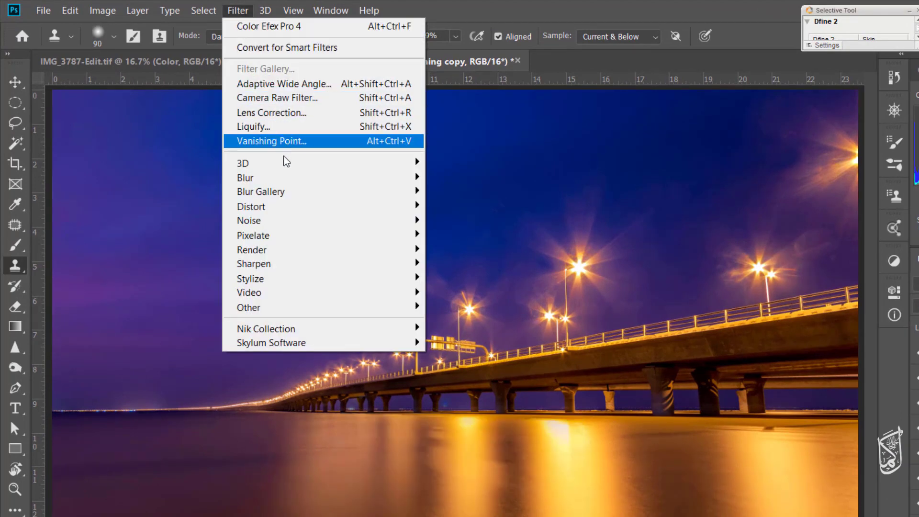
mouse_move(304, 267)
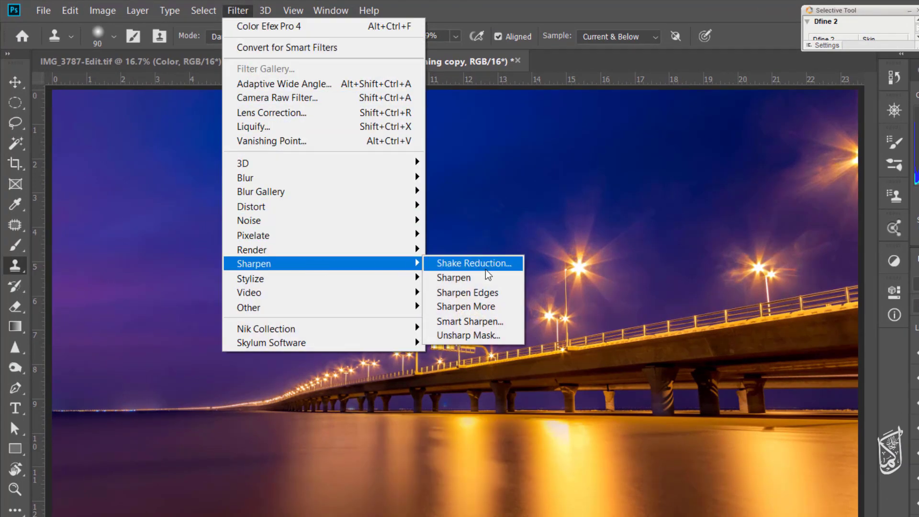
left_click(493, 323)
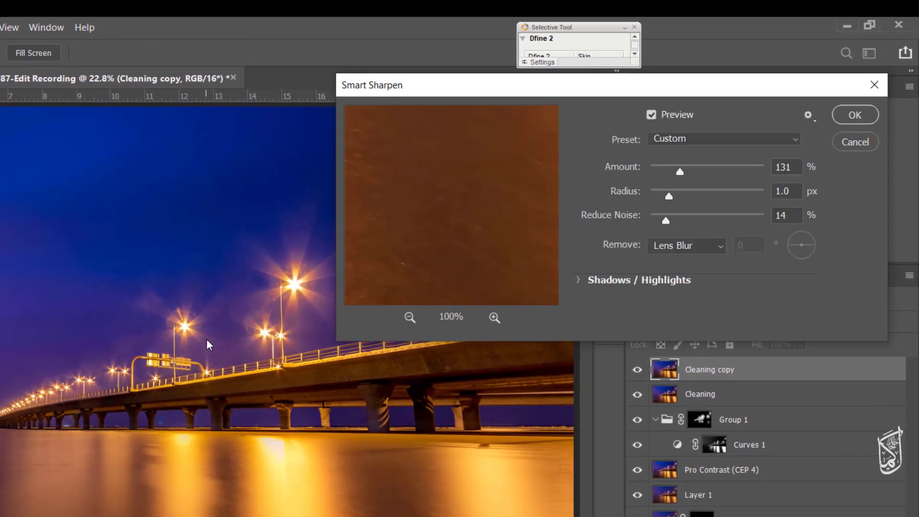
left_click(269, 372)
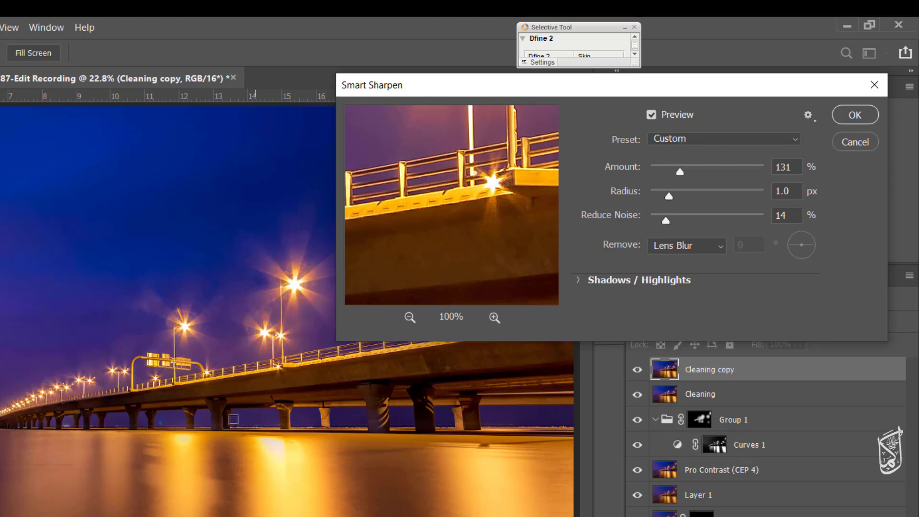
left_click(378, 367)
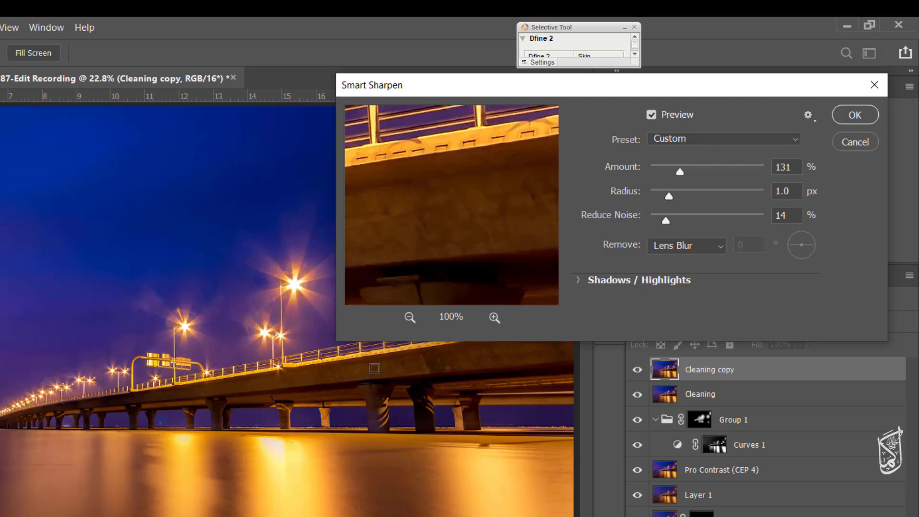
left_click(352, 357)
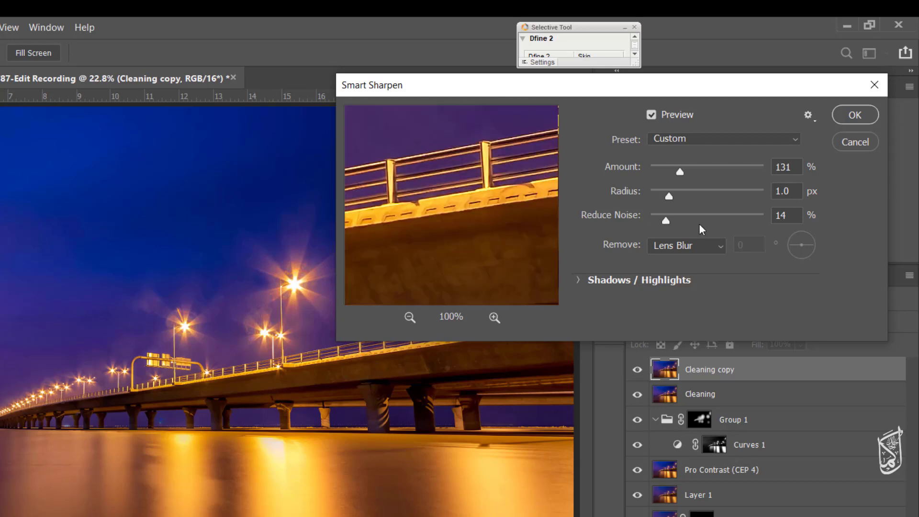
- Raise the Smart Sharpen amount moderately, keeping radius 1.0 px, noise reduction 14% and Lens Blur removal, and apply the filter
left_click_drag(682, 172, 695, 168)
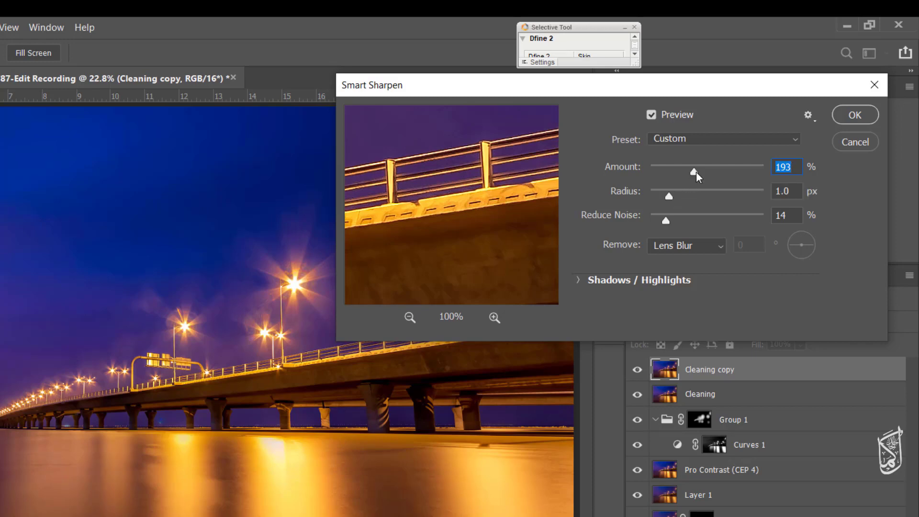
left_click_drag(696, 173, 686, 172)
left_click(855, 115)
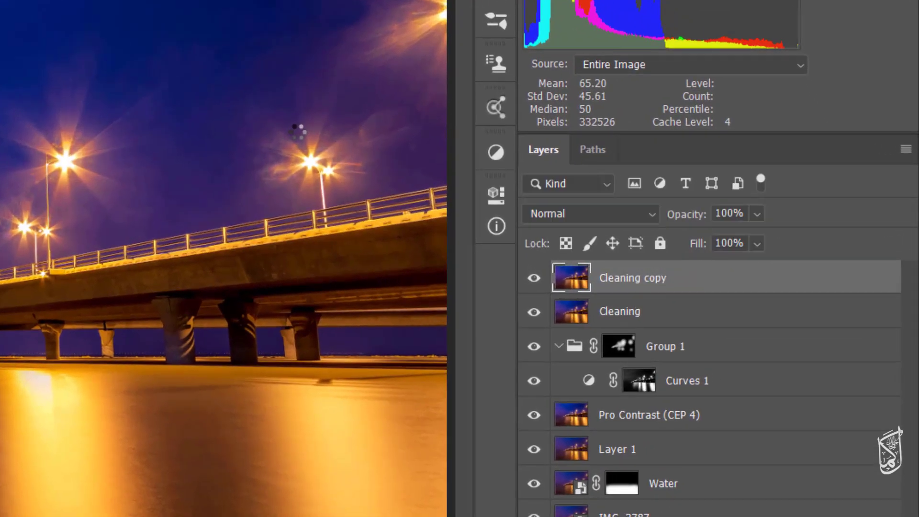
- Rename the Cleaning copy layer as Sharpening and compare the image with it hidden and shown
double_click(637, 283)
type("Sharpening")
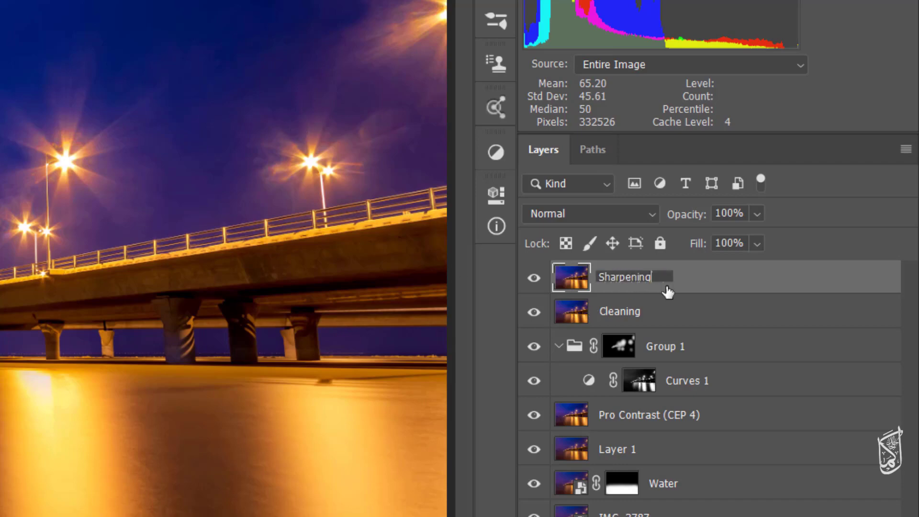
key("Return")
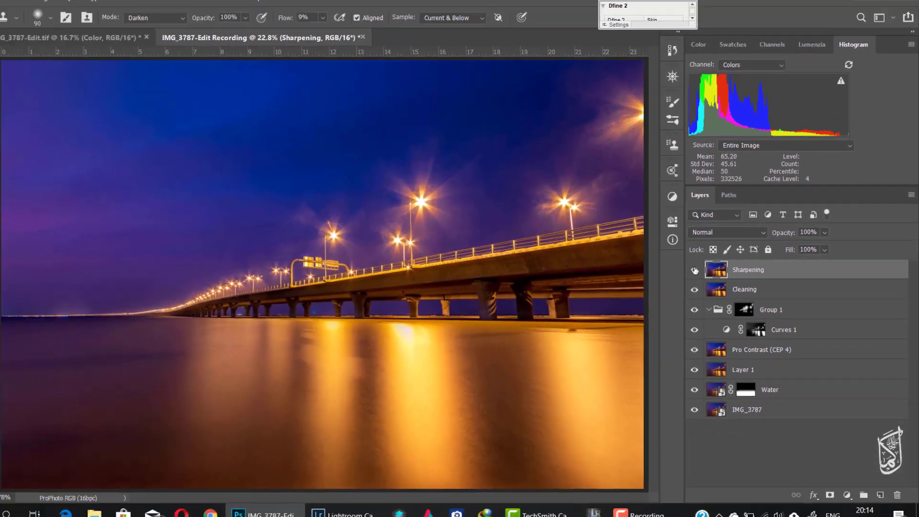
left_click(534, 278)
left_click(704, 270)
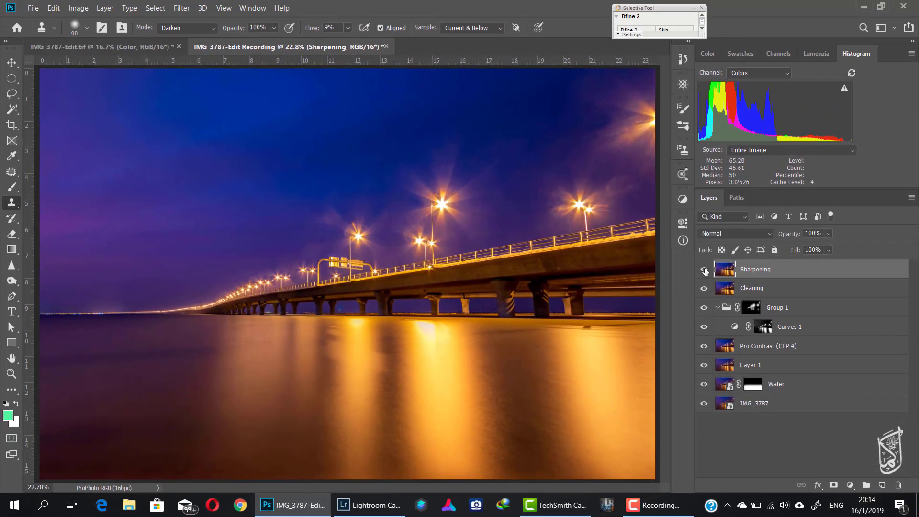
left_click(704, 270)
- Add a black mask to the Sharpening layer and paint white over the near bridge deck and piers with a smaller brush at 30% flow
left_click(834, 486, "alt")
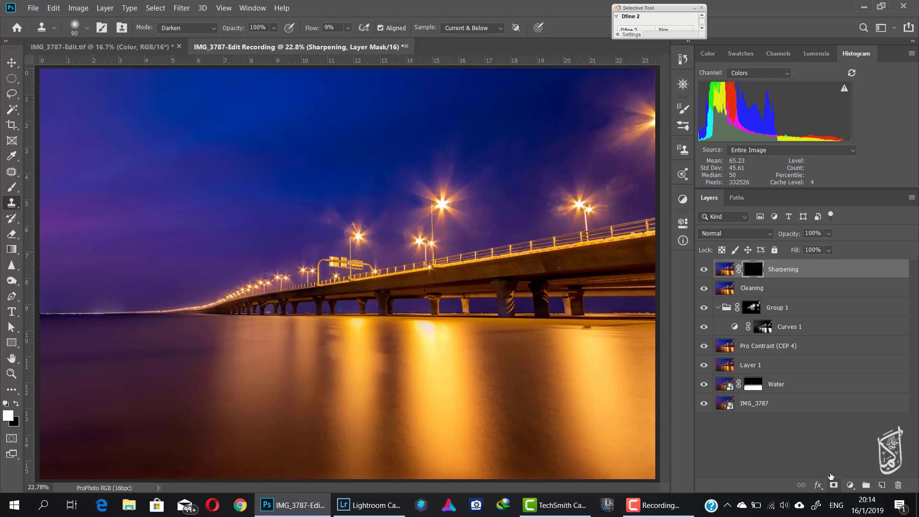
key("b")
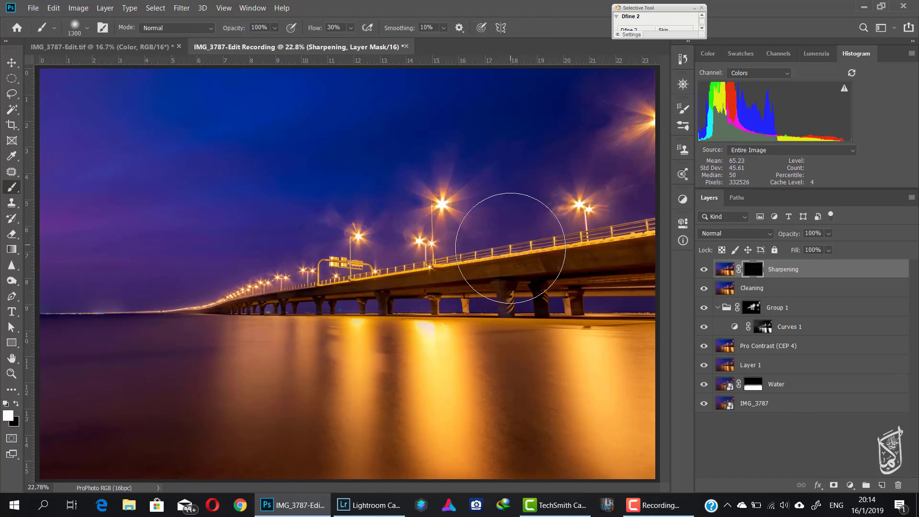
key("bracketleft")
key("bracketleft")
key("bracketleft")
key("bracketleft")
key("bracketleft")
key("bracketleft")
key("bracketleft")
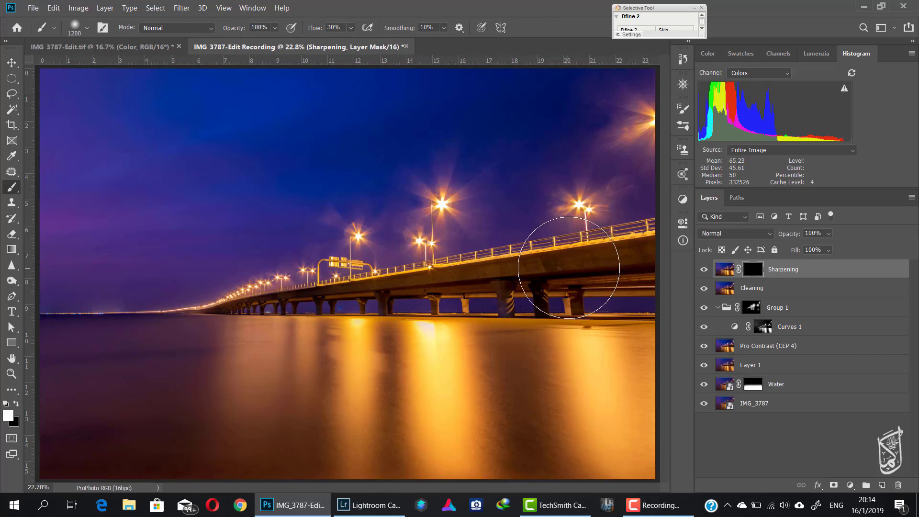
key("bracketleft")
key("bracketleft")
mouse_move(586, 280)
left_mouse_down()
mouse_move(617, 278)
mouse_move(639, 246)
left_mouse_up()
mouse_move(568, 275)
left_mouse_down()
mouse_move(246, 304)
mouse_move(629, 247)
mouse_move(632, 281)
mouse_move(506, 286)
mouse_move(544, 302)
mouse_move(518, 294)
left_mouse_up()
- Finish revealing the sharpening along the bridge with the brush at size 400, and compare the Sharpening layer hidden and shown
key("bracketleft")
key("bracketleft")
key("bracketright")
key("bracketright")
key("bracketright")
left_click(704, 271)
left_click(704, 271)
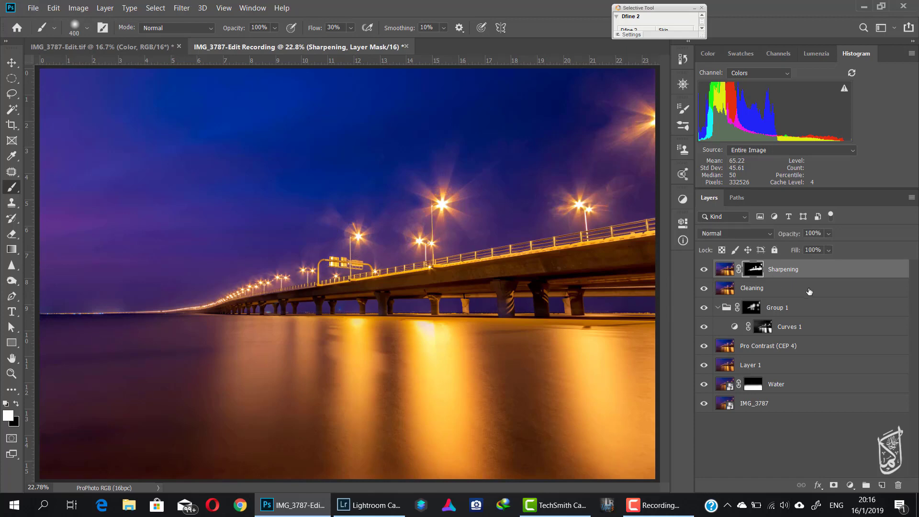